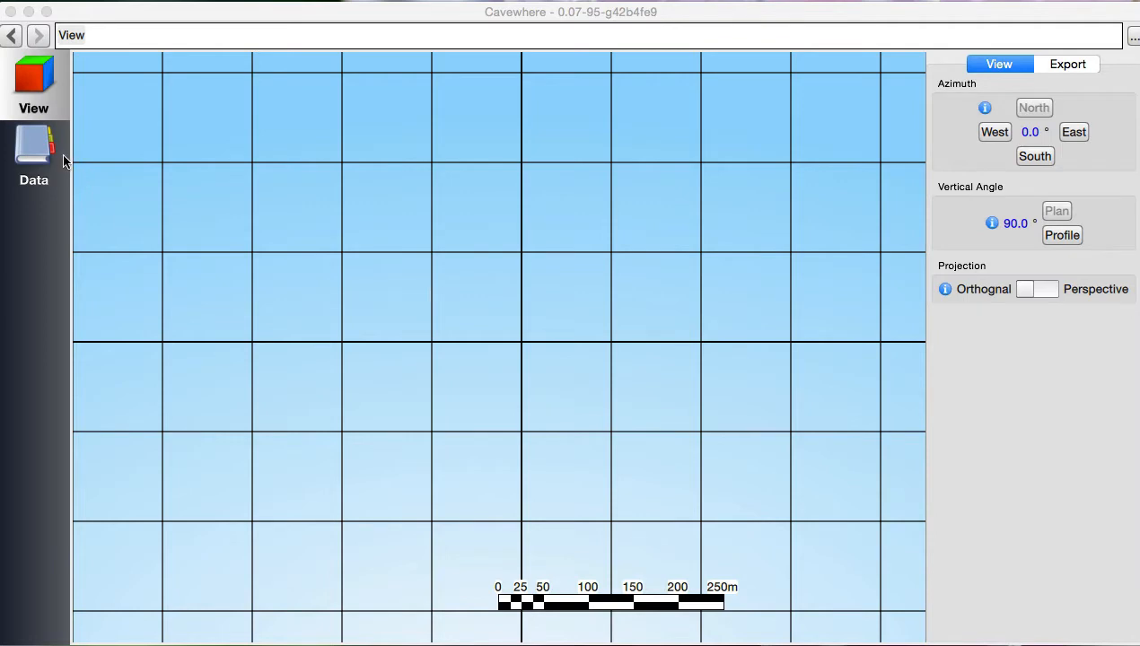
# Step: Add a new cave to the survey data and name it Awesome Cave 3000
pyautogui.click(51, 148)
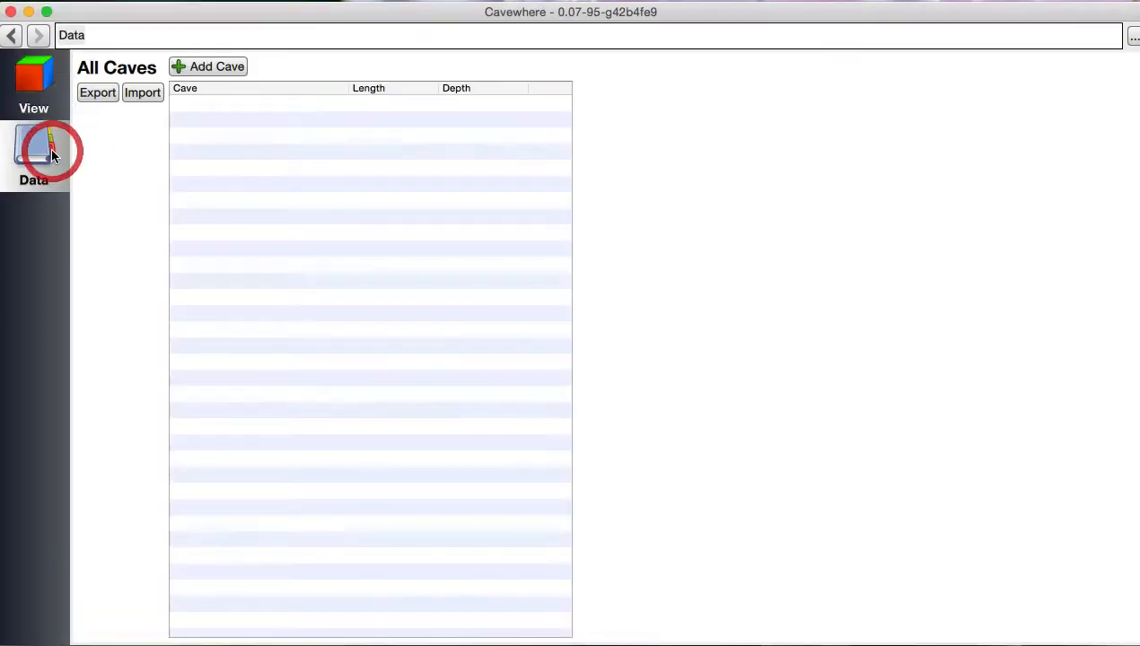
pyautogui.click(186, 68)
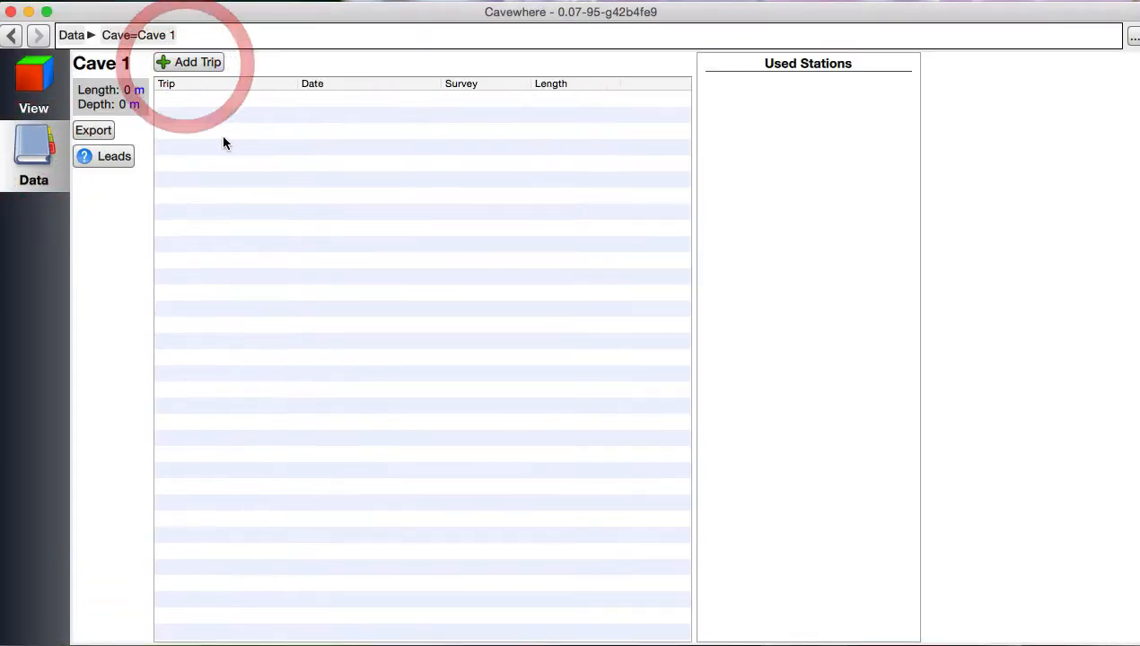
pyautogui.doubleClick(103, 64)
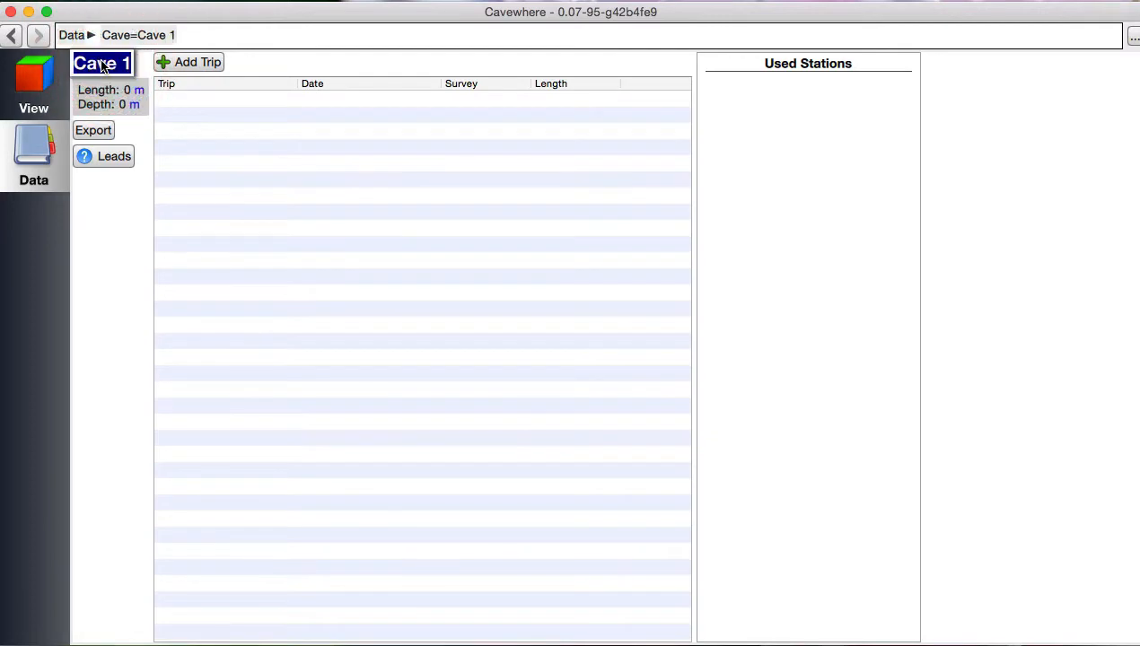
pyautogui.write('Awesome Cave')
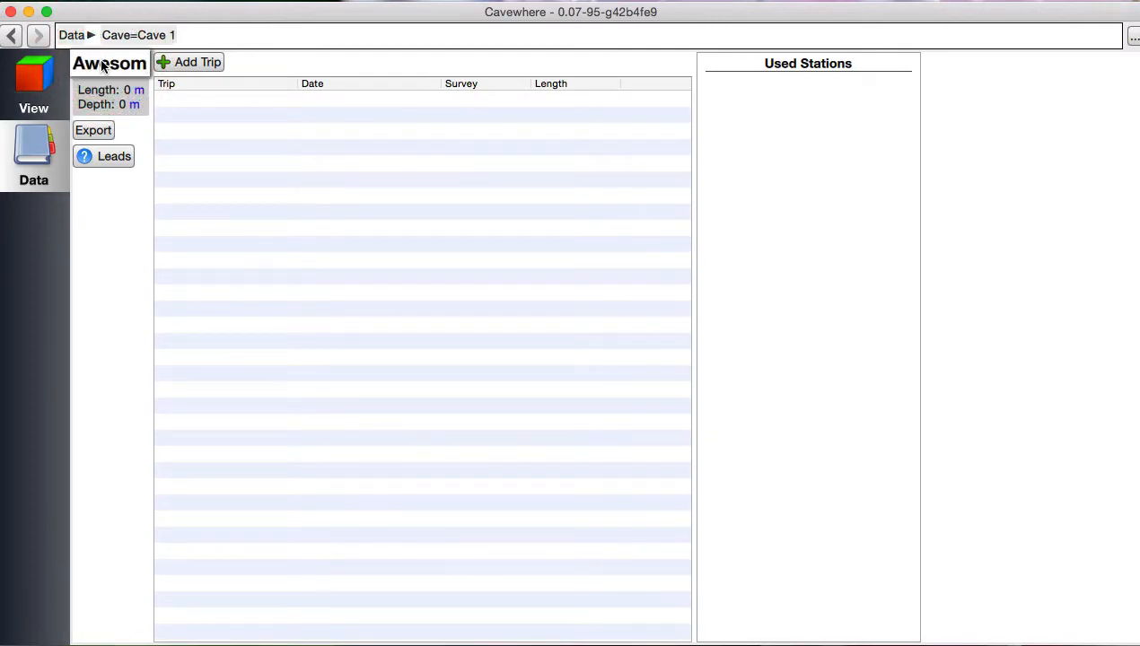
pyautogui.write(' 3000')
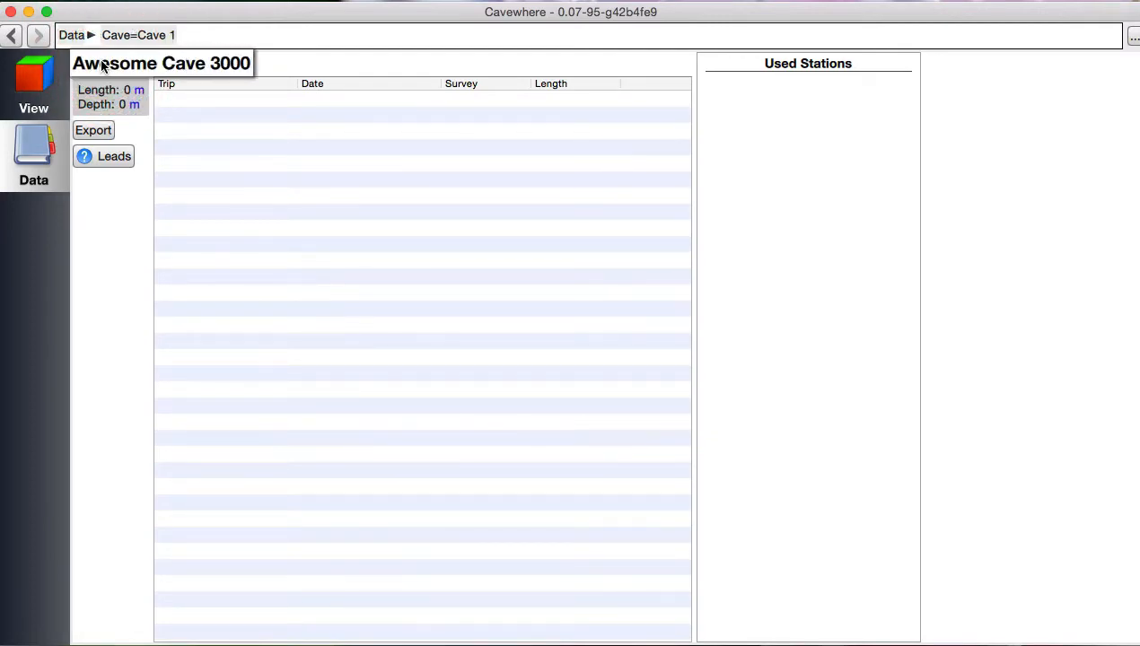
pyautogui.press('Return')
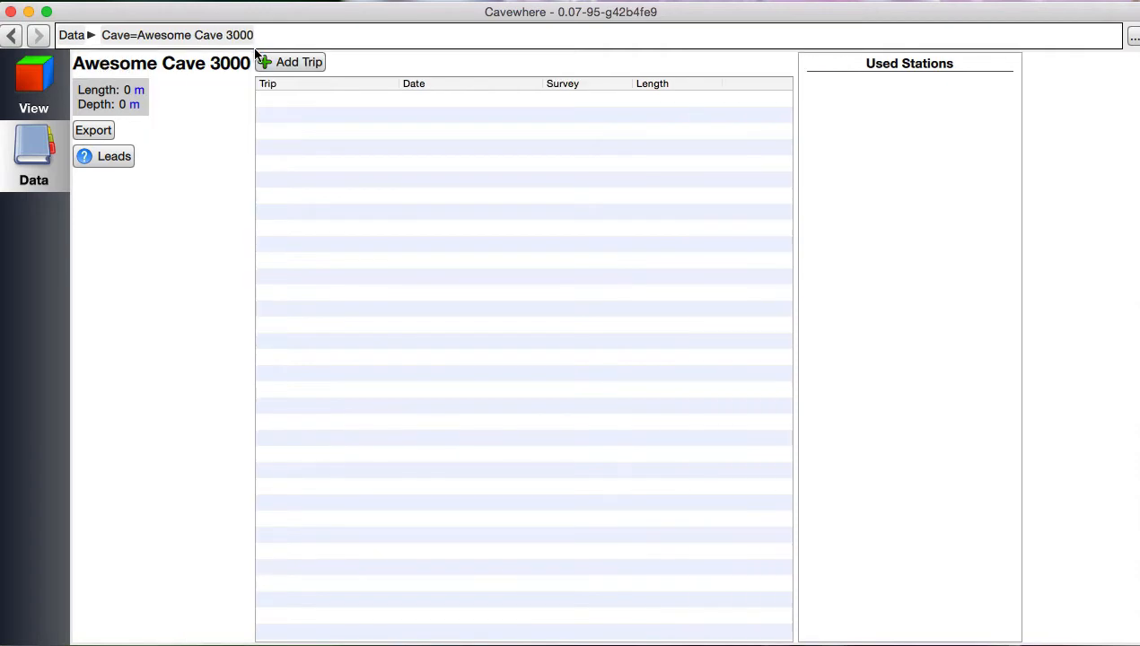
# Step: Add a trip to the cave and load the scanned notes Wahoo_12-1215_p1.jpg through Wahoo_12-1215_p4.jpg from the Desktop
pyautogui.click(289, 62)
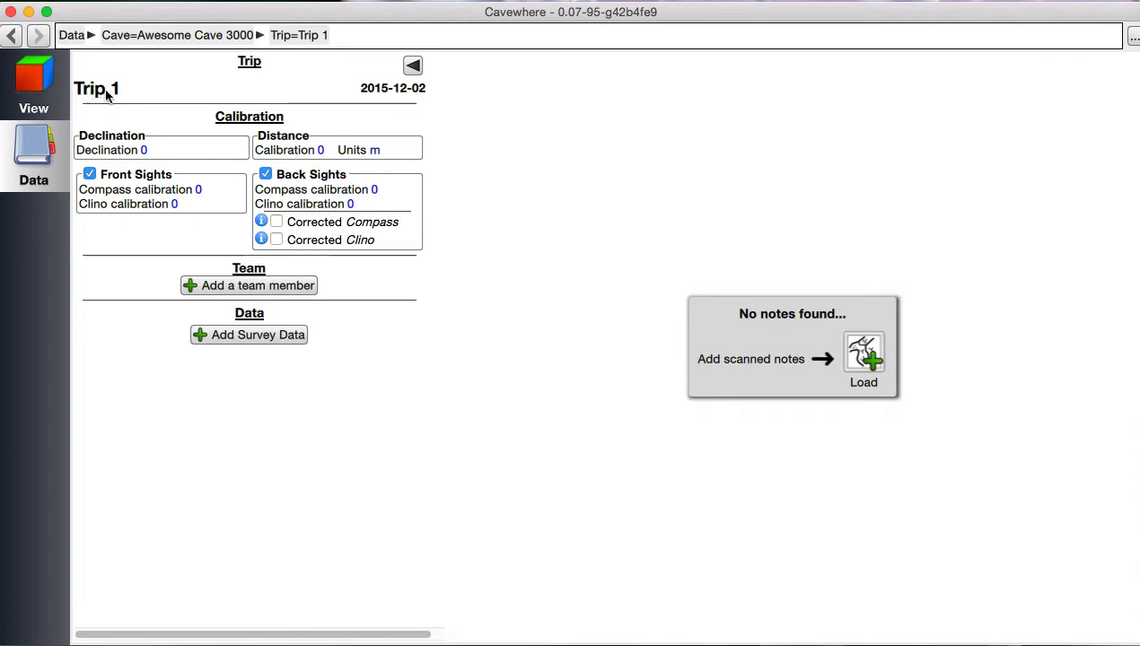
pyautogui.click(867, 355)
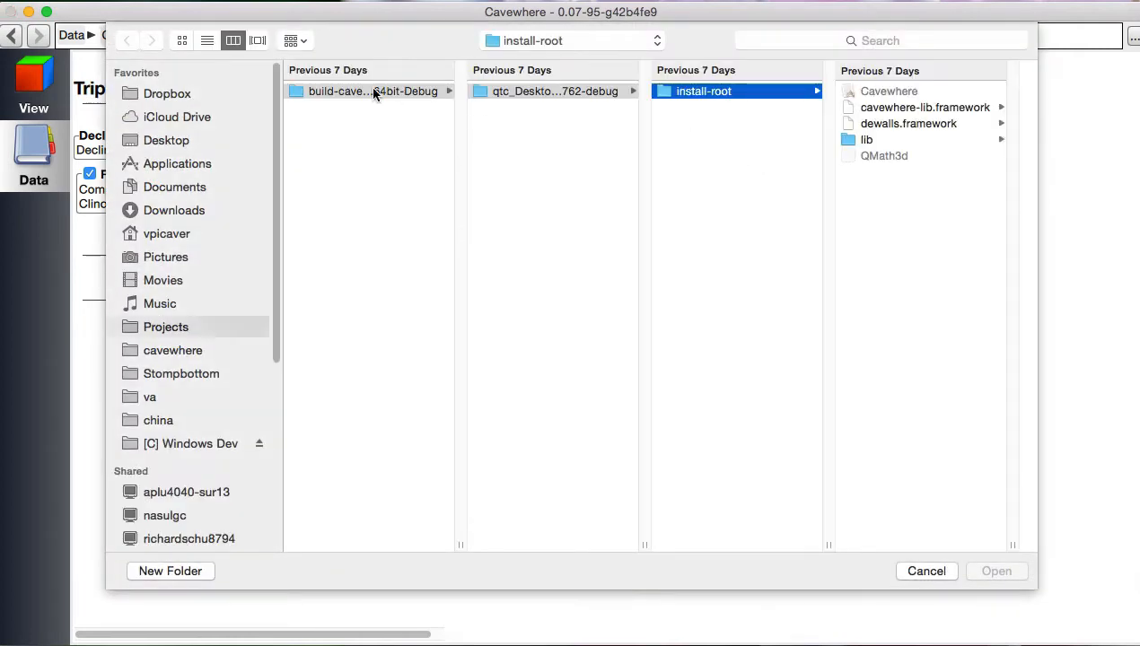
pyautogui.click(175, 93)
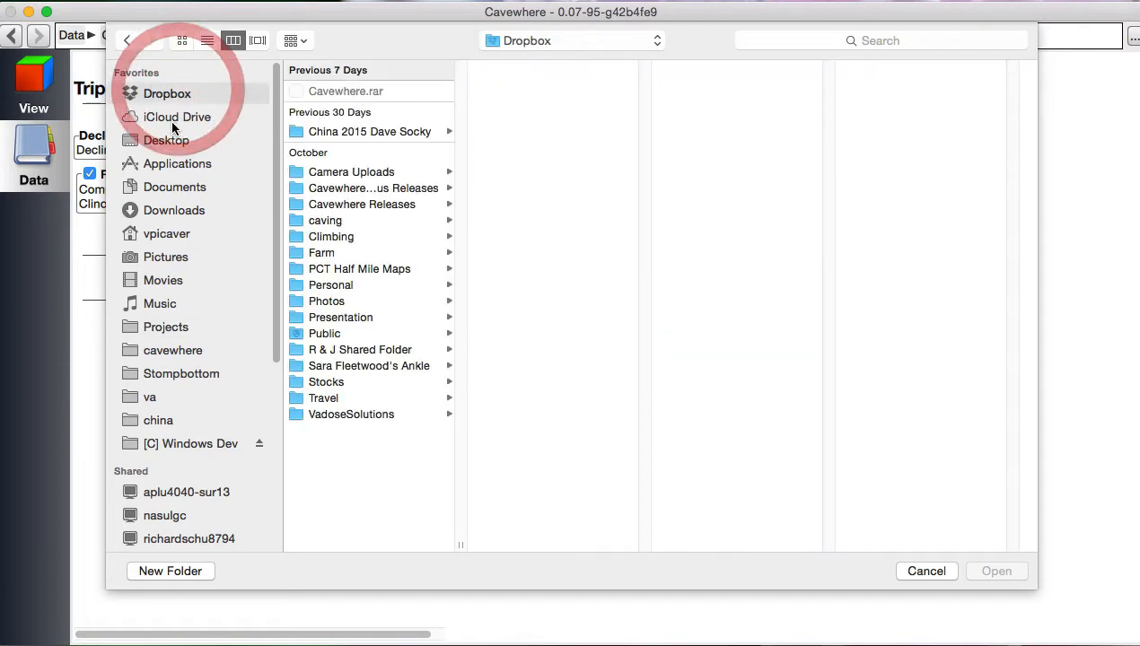
pyautogui.click(173, 135)
pyautogui.click(346, 92)
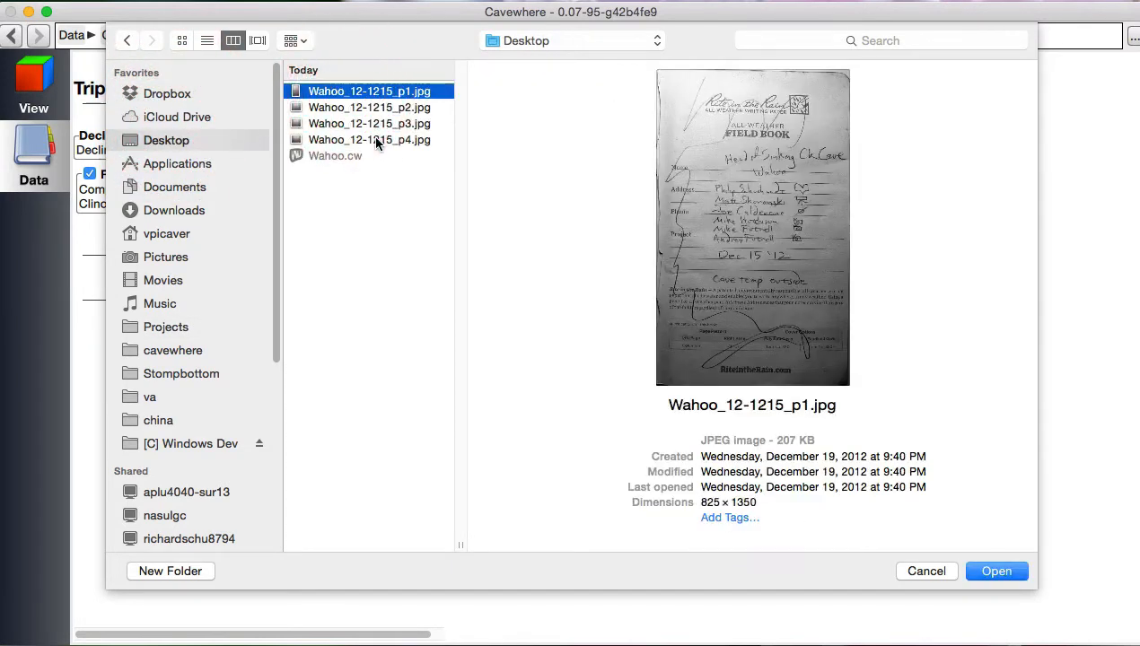
pyautogui.keyDown('shift'); pyautogui.click(376, 140); pyautogui.keyUp('shift')
pyautogui.click(996, 571)
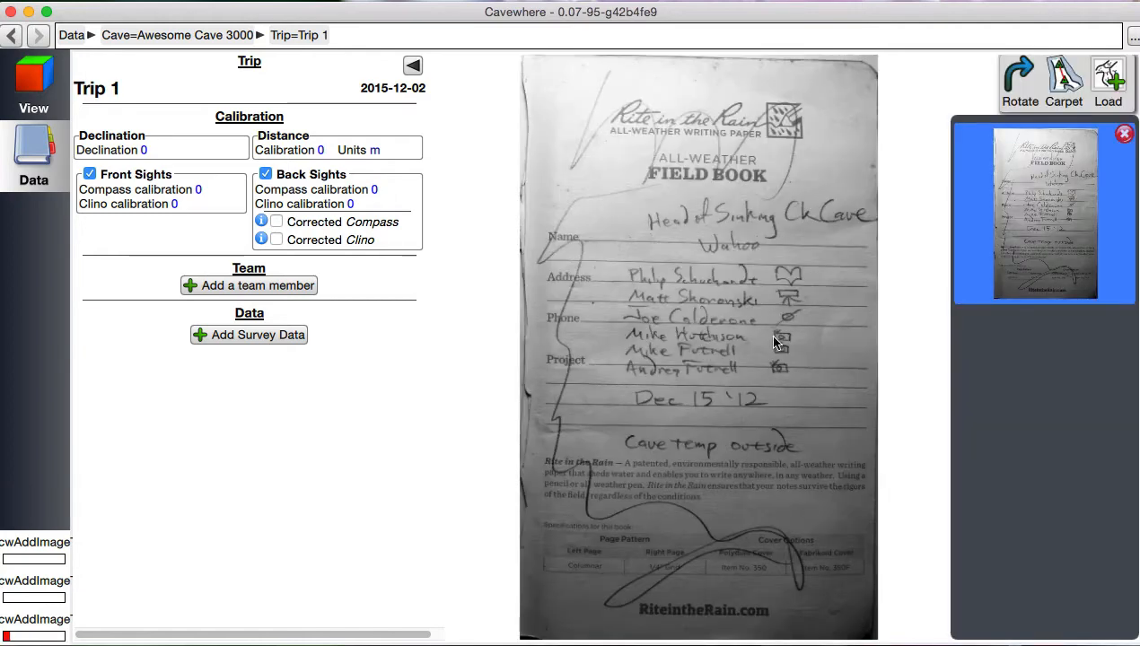
# Step: Examine the scanned field book cover and the survey measurement table on the second notes page
pyautogui.scroll(5, 762, 278)
pyautogui.scroll(2, 768, 278)
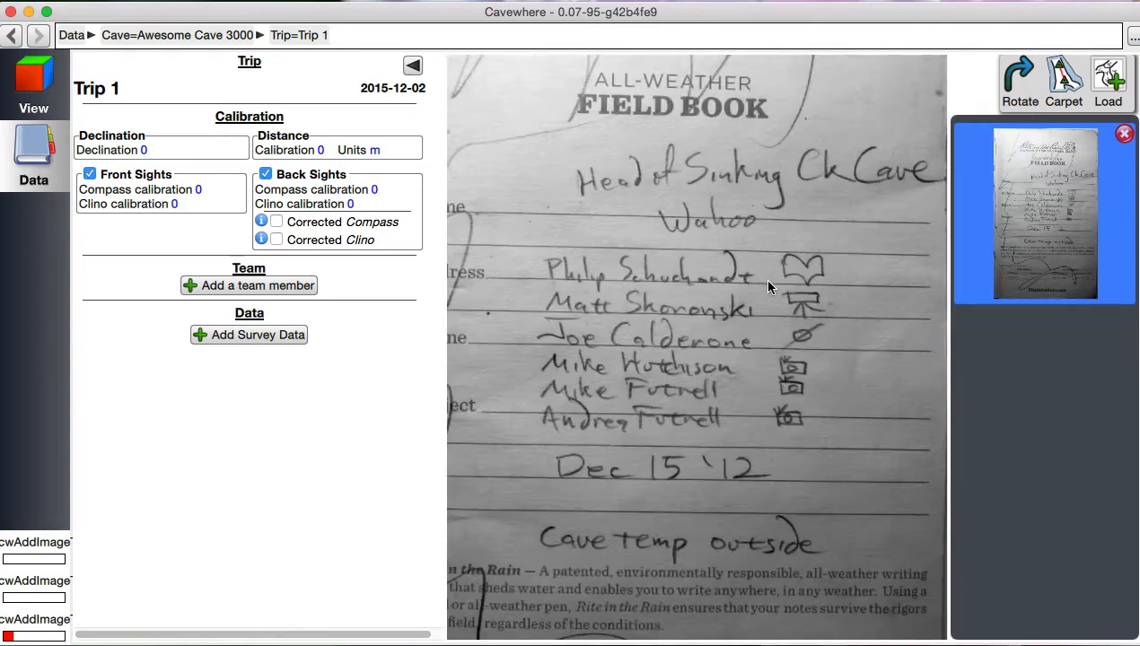
pyautogui.scroll(-5, 763, 284)
pyautogui.moveTo(718, 321); pyautogui.dragTo(588, 332)
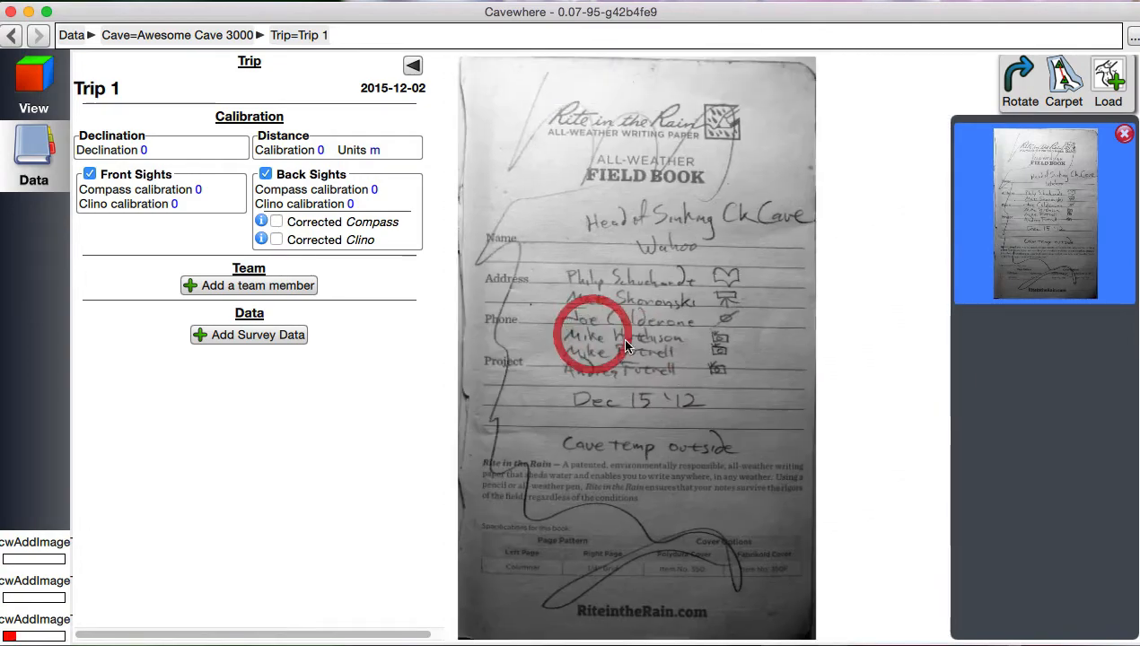
pyautogui.scroll(5, 656, 323)
pyautogui.moveTo(656, 323); pyautogui.dragTo(687, 331)
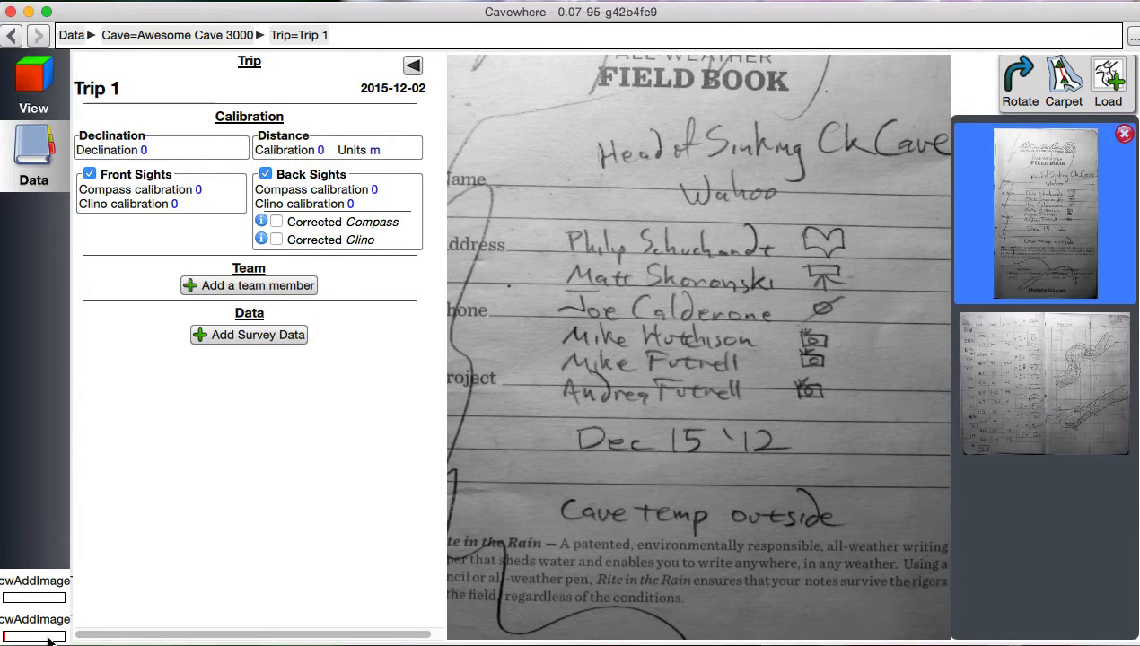
pyautogui.click(1073, 364)
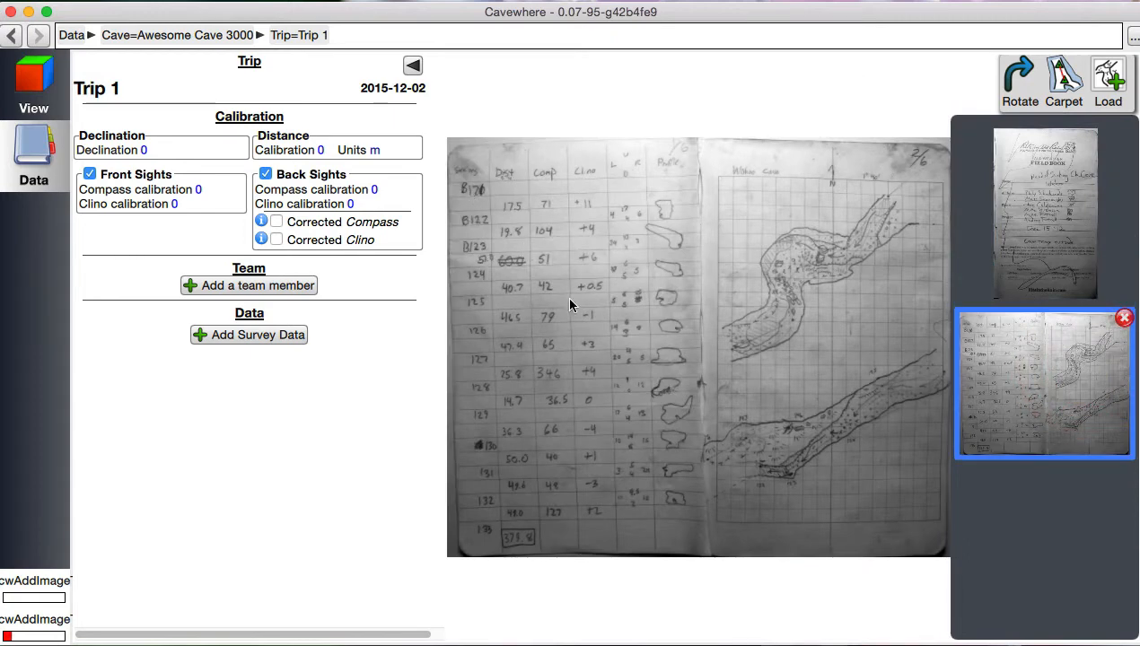
pyautogui.scroll(5, 569, 305)
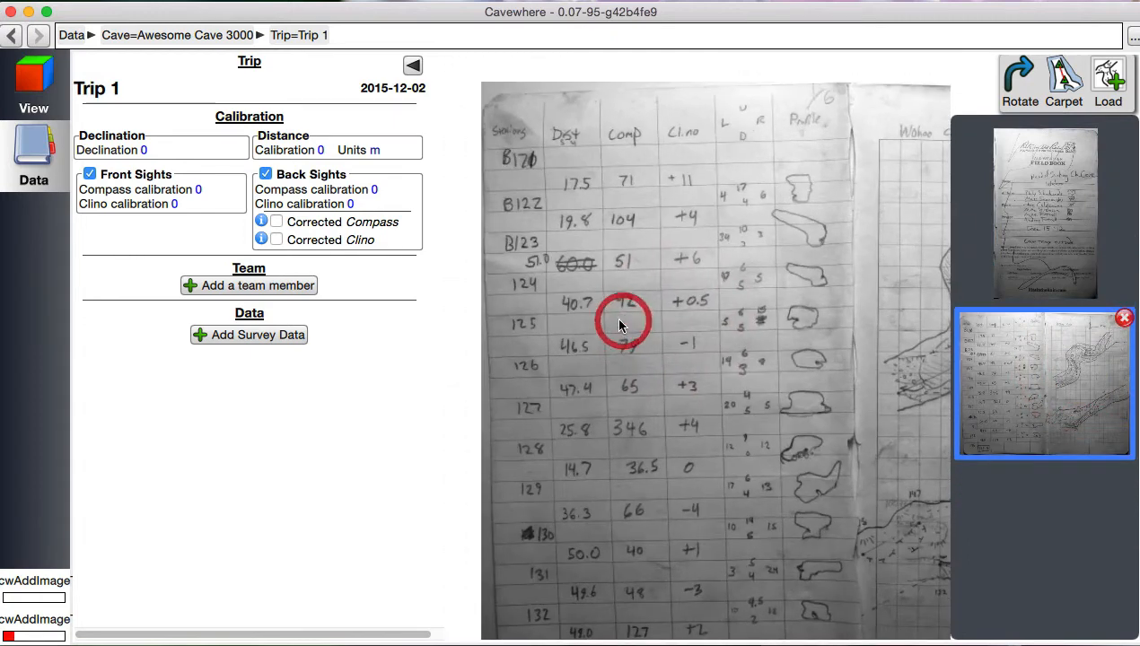
pyautogui.scroll(3, 595, 263)
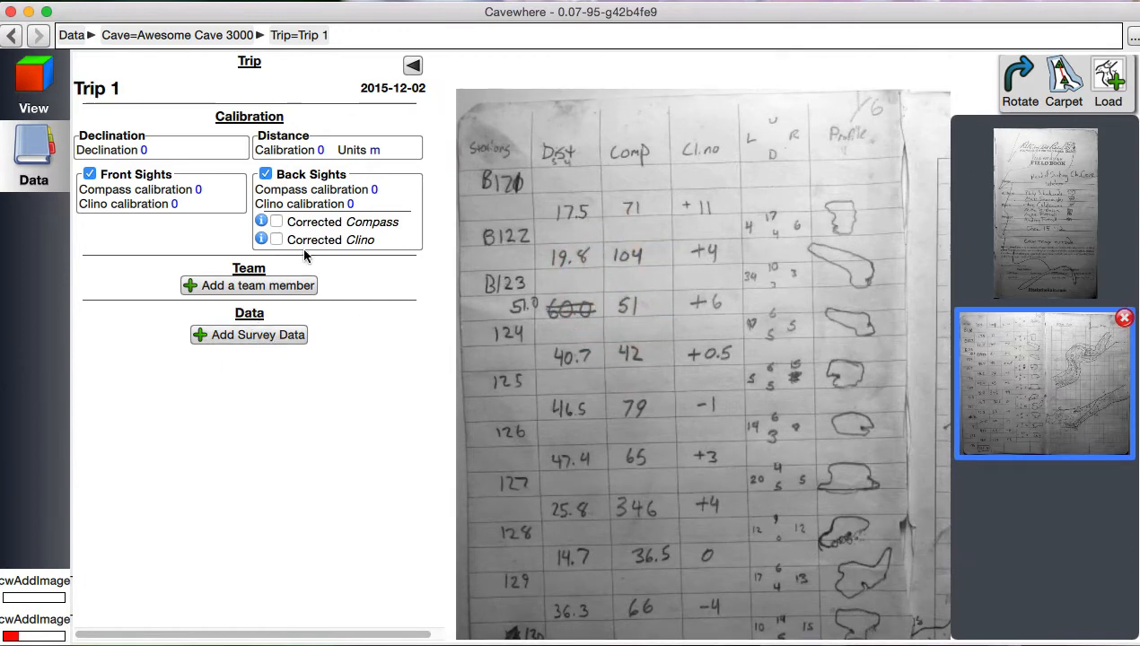
# Step: Set the trip's distance units to ft and disable back sights in the calibration
pyautogui.click(373, 153)
pyautogui.click(381, 176)
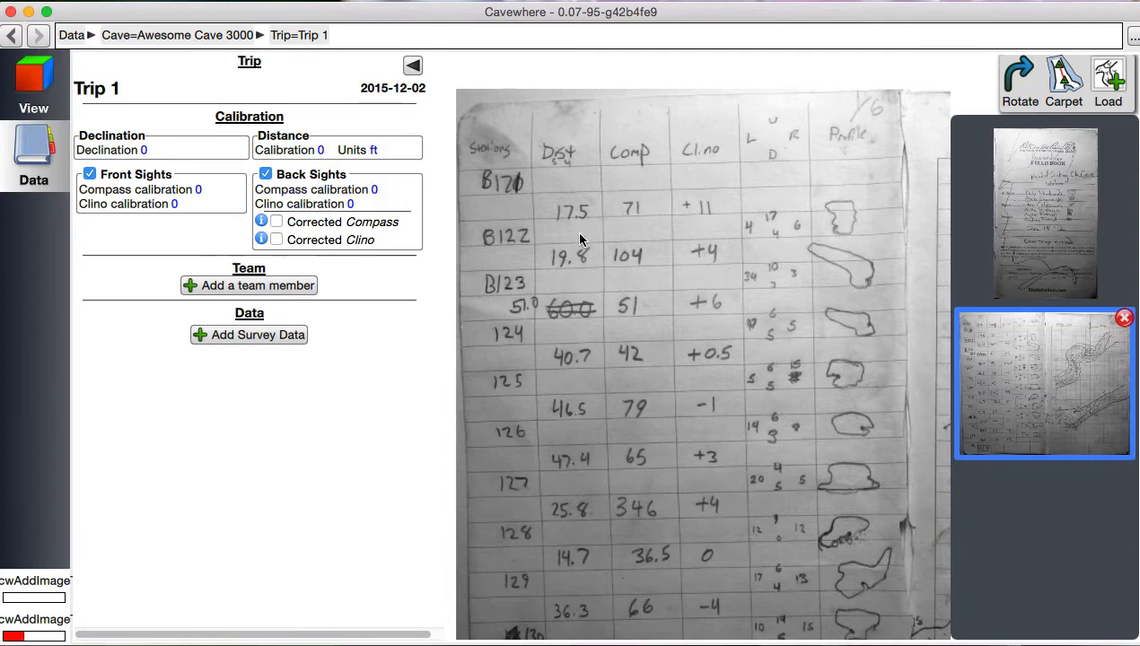
pyautogui.click(266, 174)
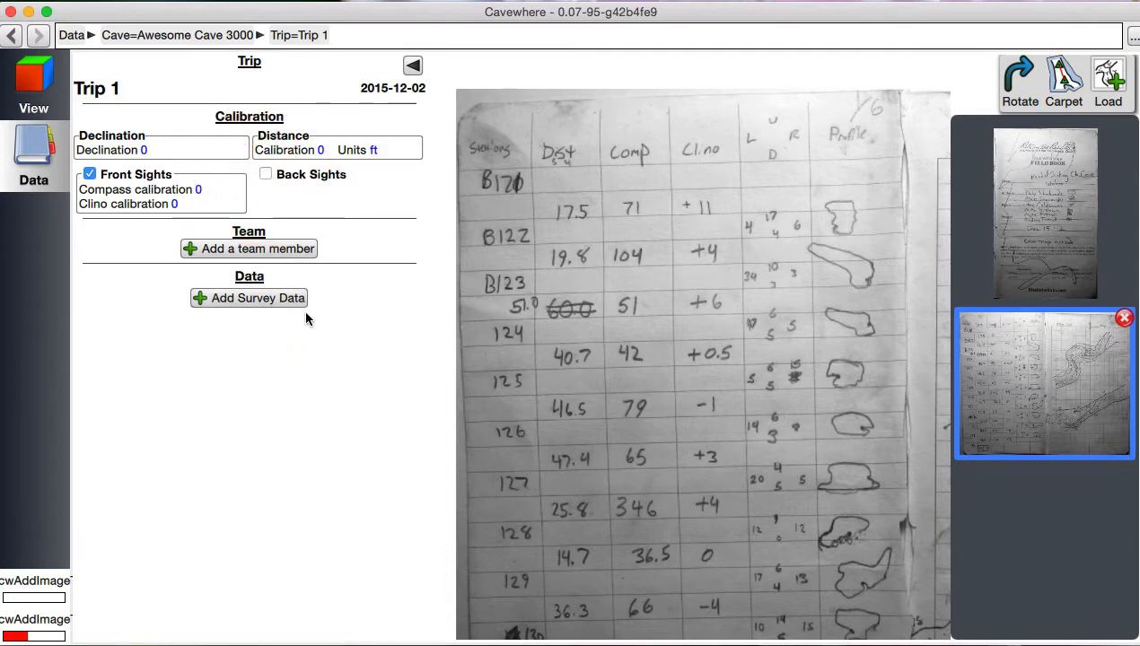
# Step: Add a survey data block to the trip and enter B121 and B122 as its first two stations
pyautogui.click(260, 303)
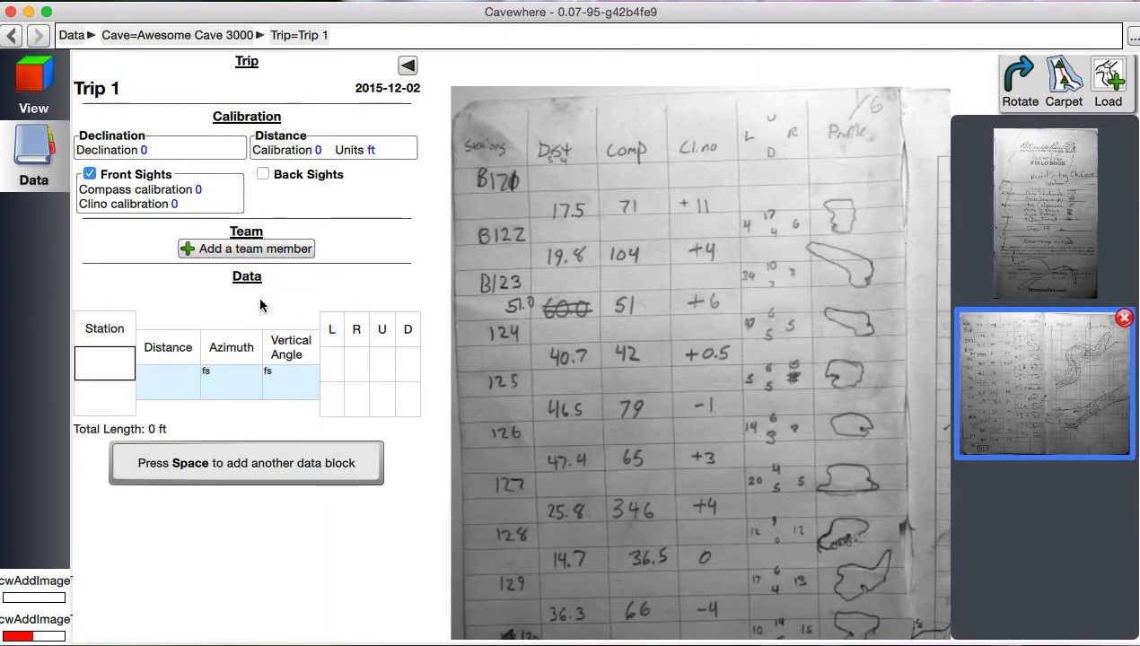
pyautogui.write('B120')
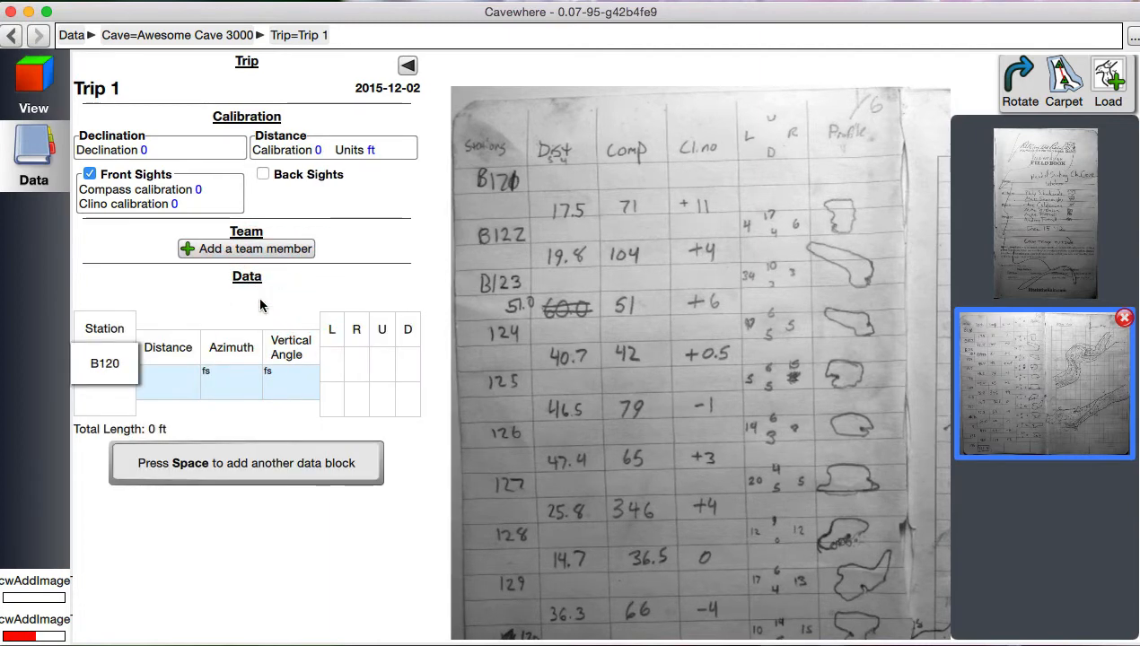
pyautogui.press('Return')
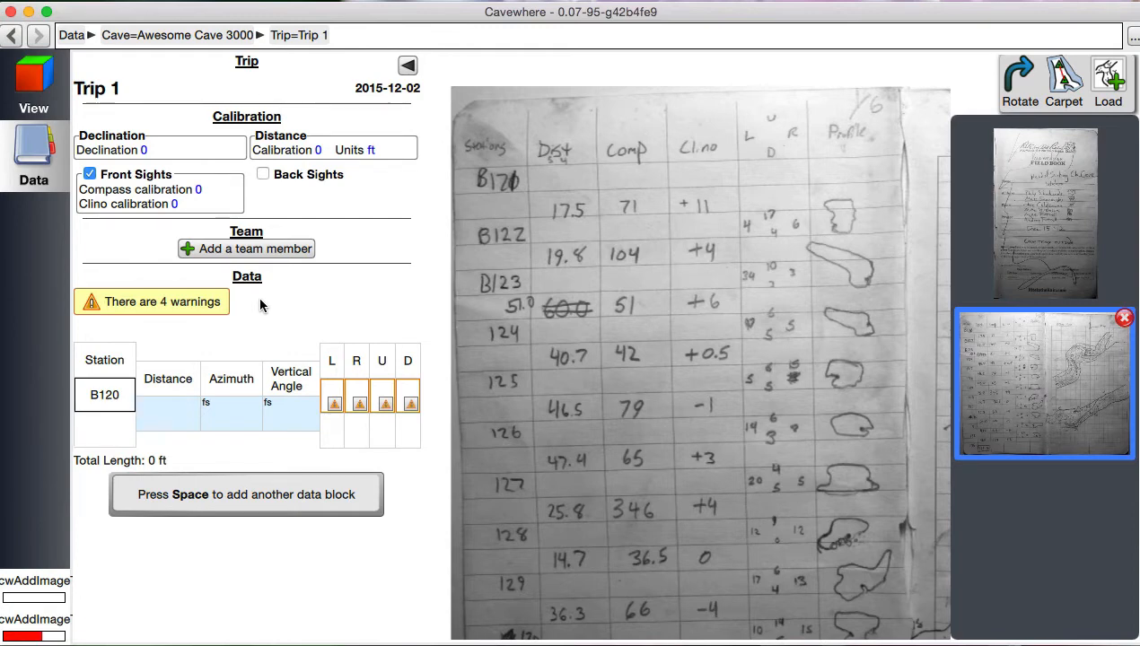
pyautogui.press('Return')
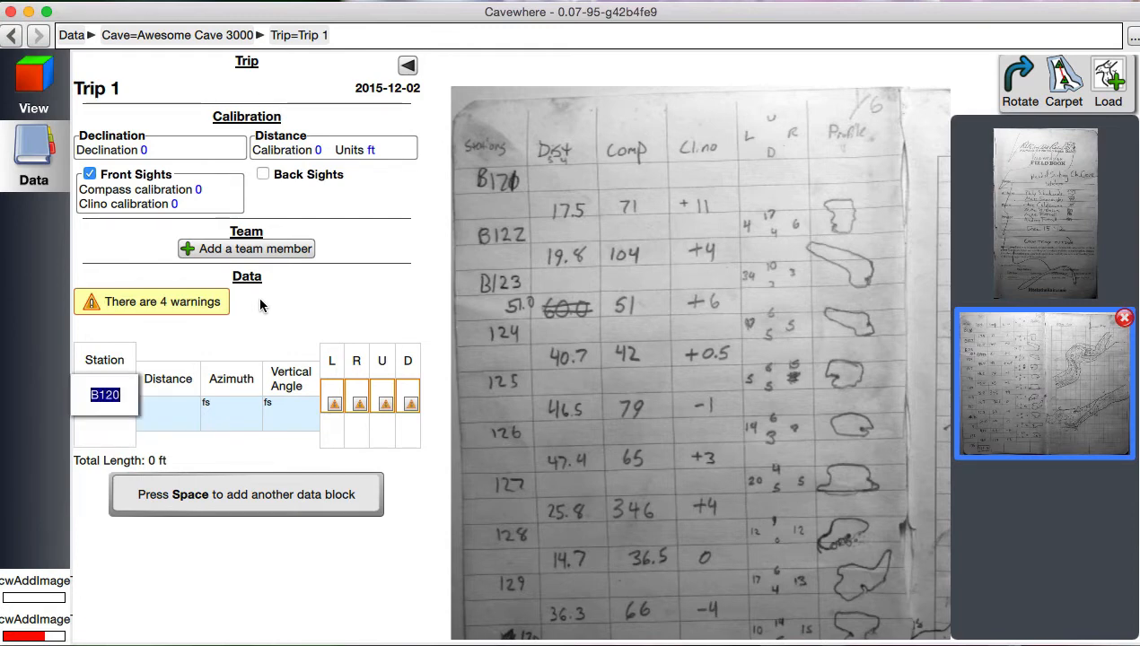
pyautogui.press('Right')
pyautogui.press('BackSpace')
pyautogui.write('1')
pyautogui.press('Tab')
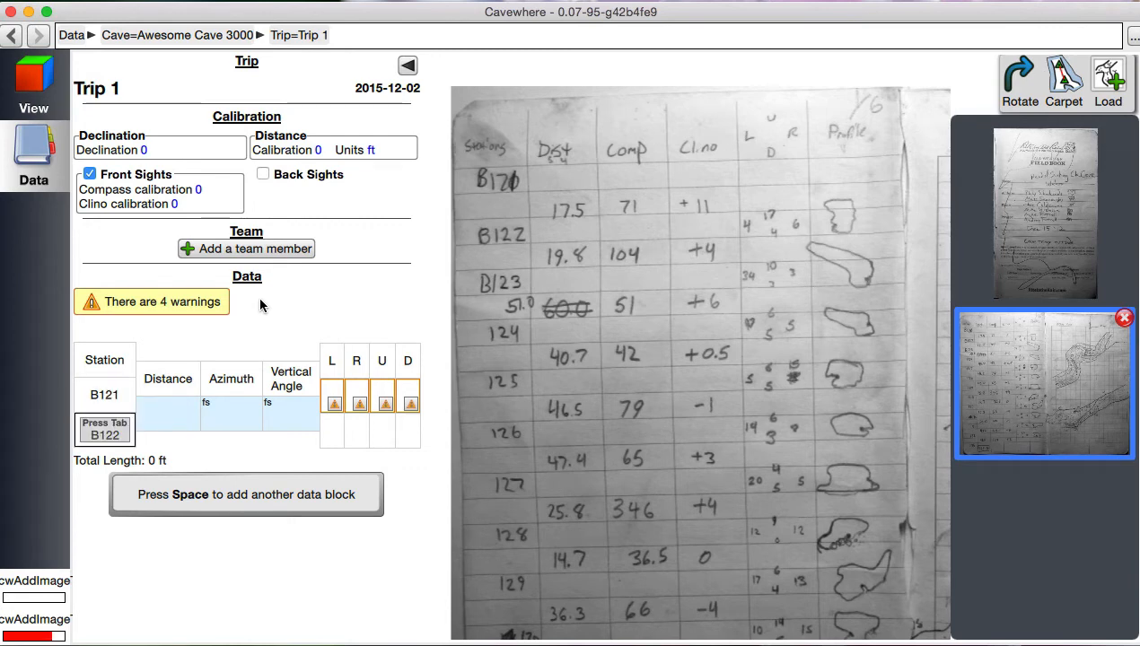
pyautogui.press('Tab')
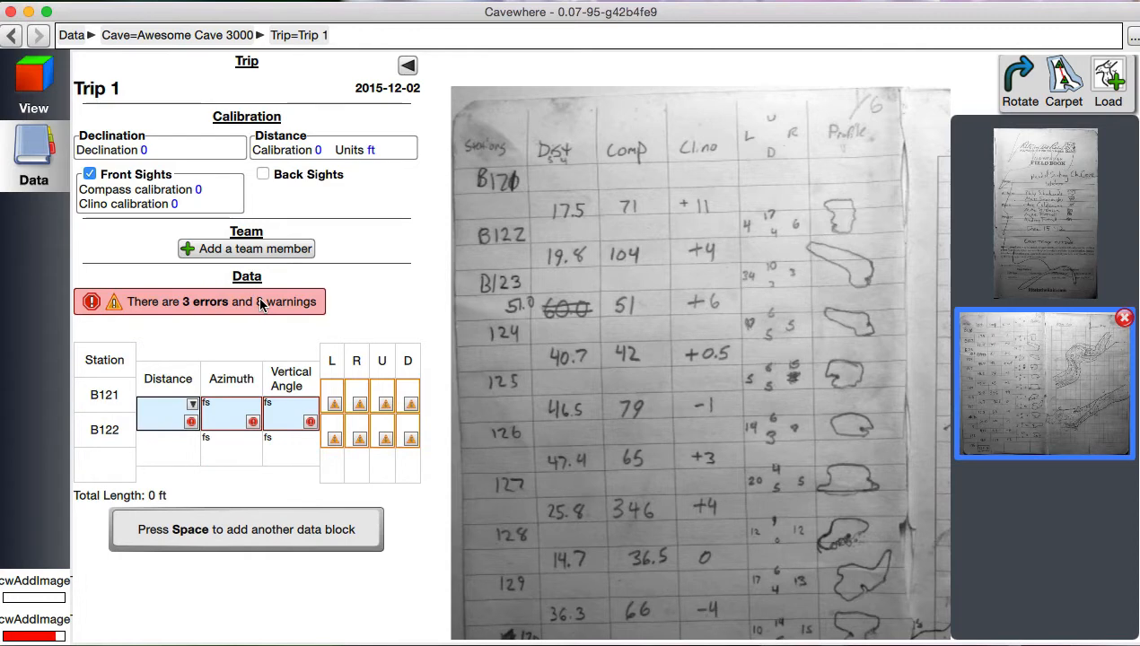
# Step: Record the shot from B121 to B122 with distance 17.5, azimuth 71 and vertical angle 11
pyautogui.write('17.6')
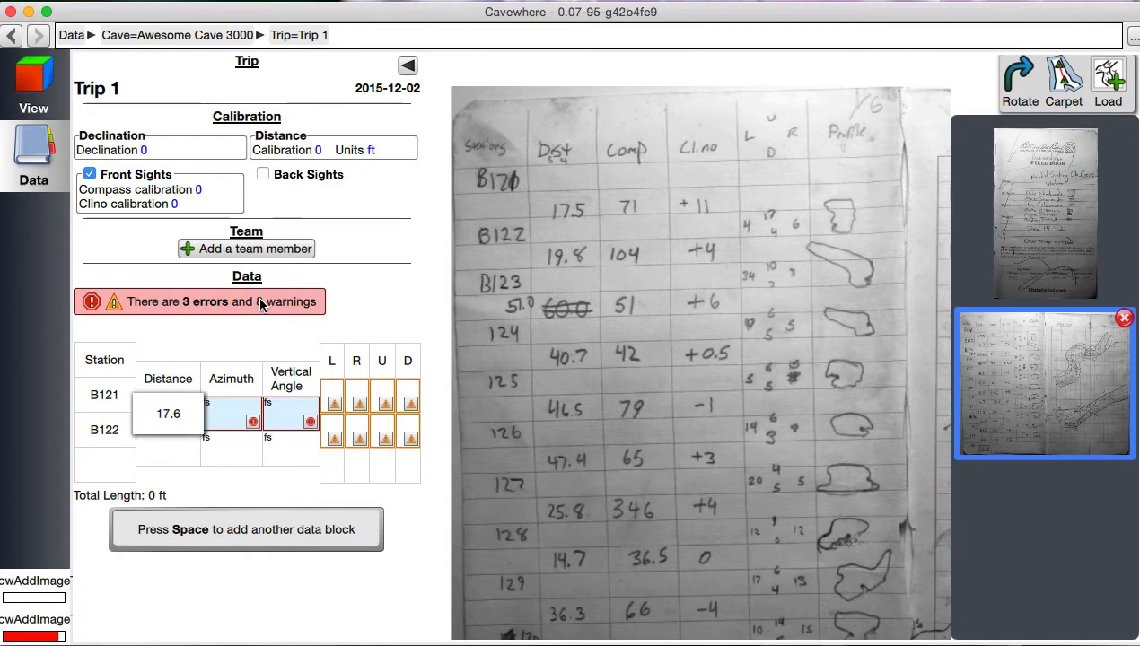
pyautogui.press('BackSpace')
pyautogui.write('5')
pyautogui.press('Tab')
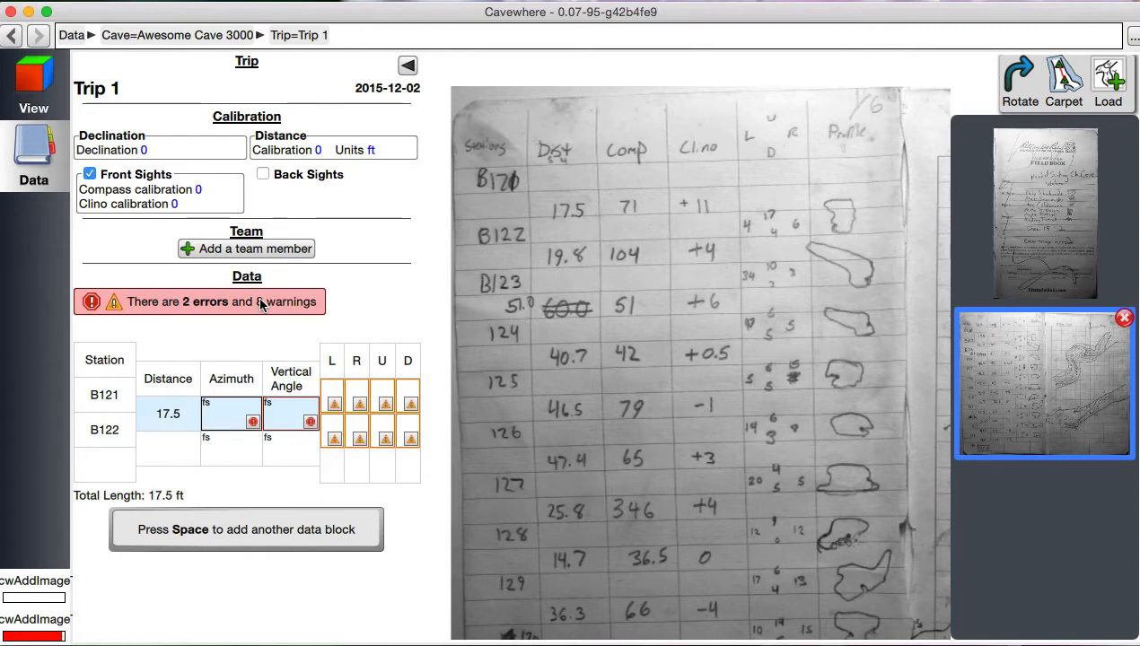
pyautogui.write('71')
pyautogui.press('Tab')
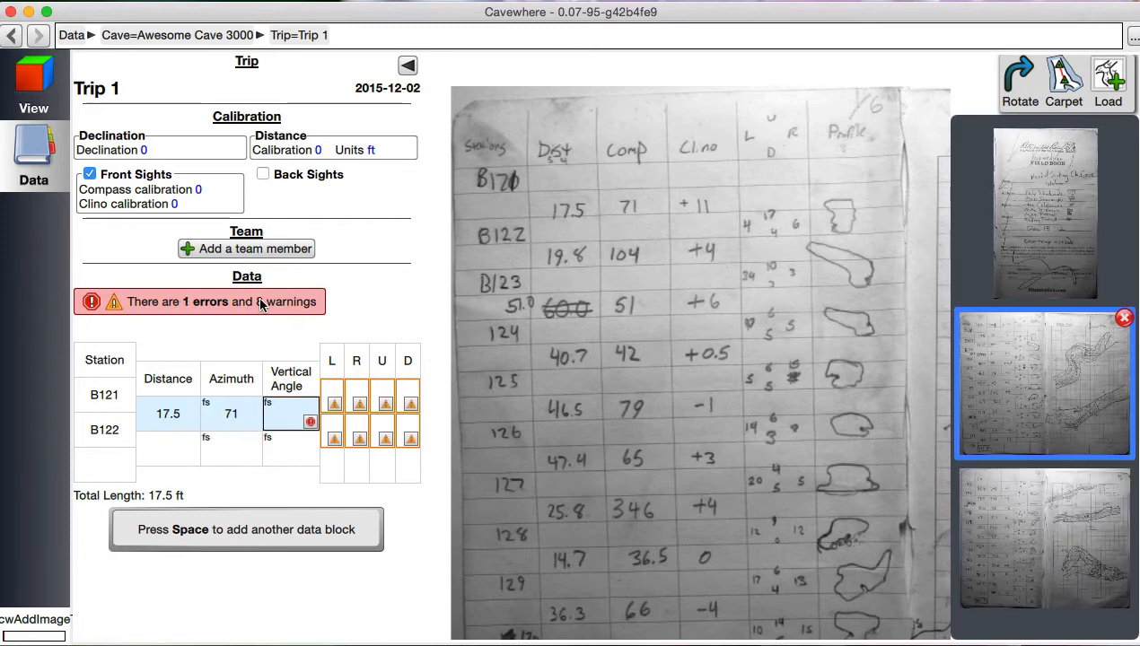
pyautogui.write('11')
pyautogui.press('Tab')
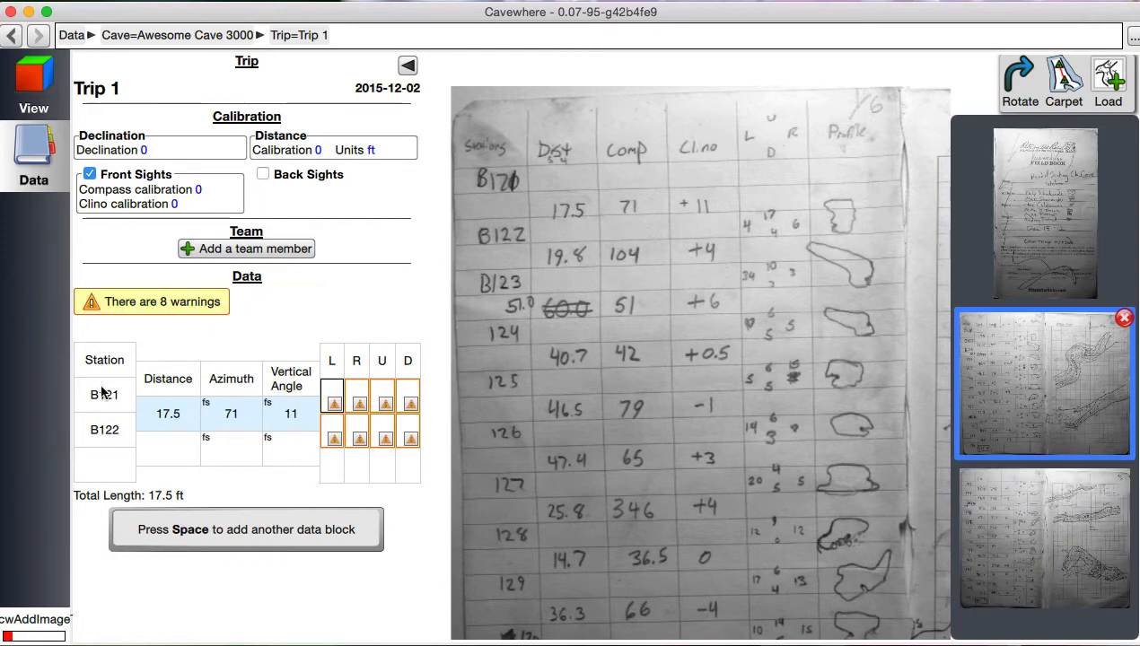
# Step: Inspect the survey line between B121 and B122 up close in the 3D view
pyautogui.click(34, 81)
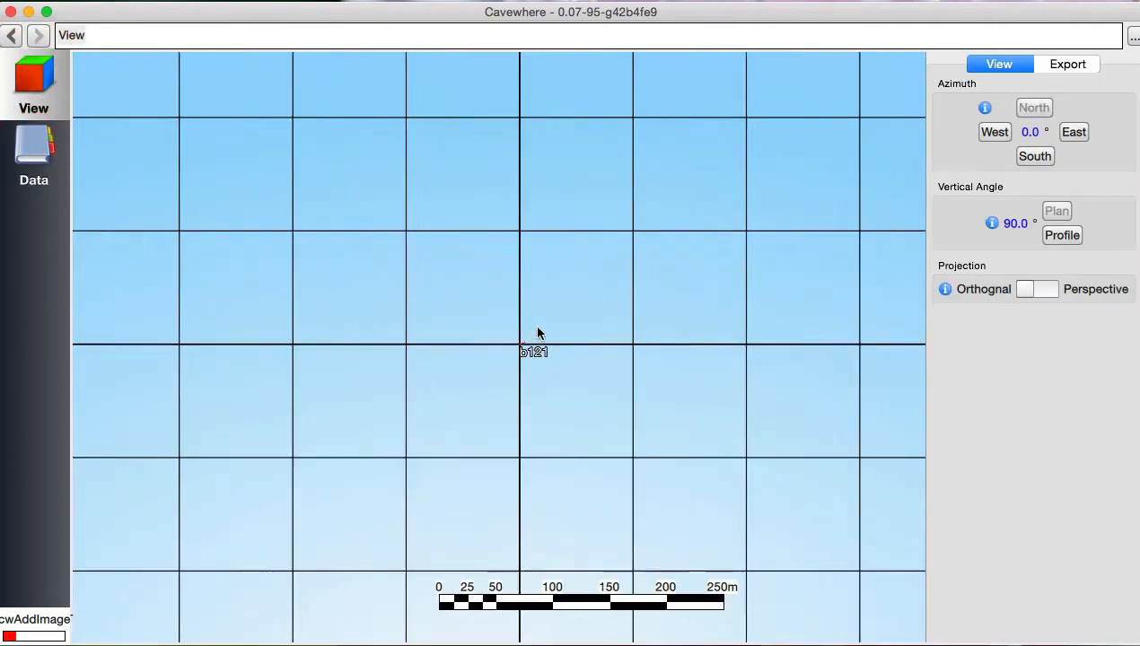
pyautogui.scroll(10, 538, 333)
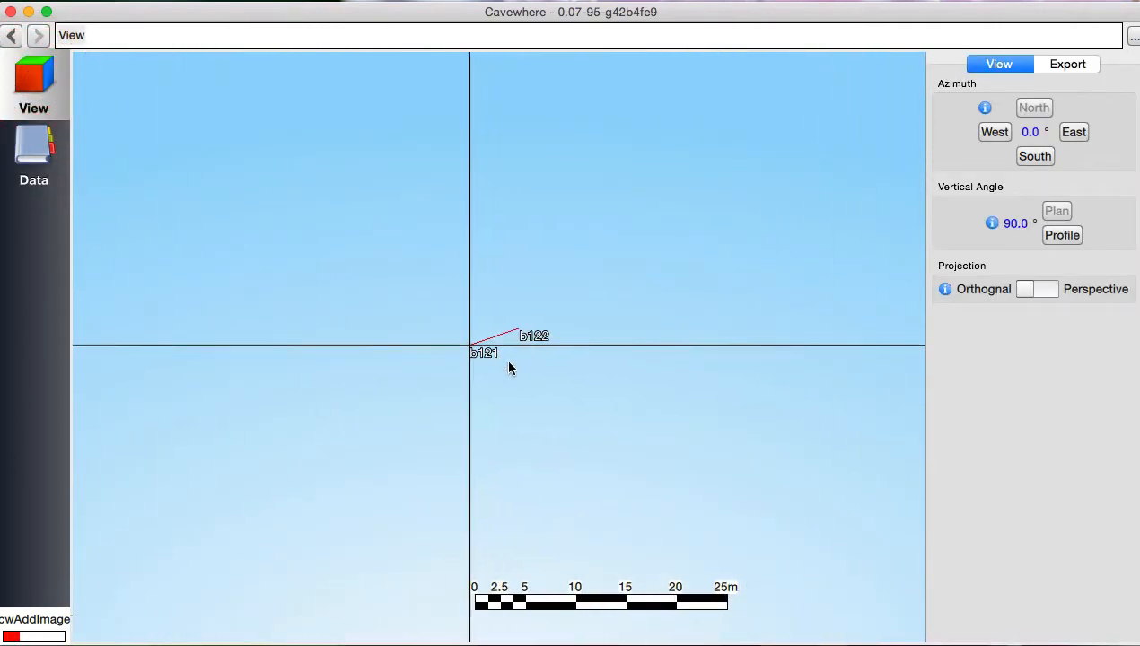
pyautogui.moveTo(508, 368); pyautogui.dragTo(512, 460)
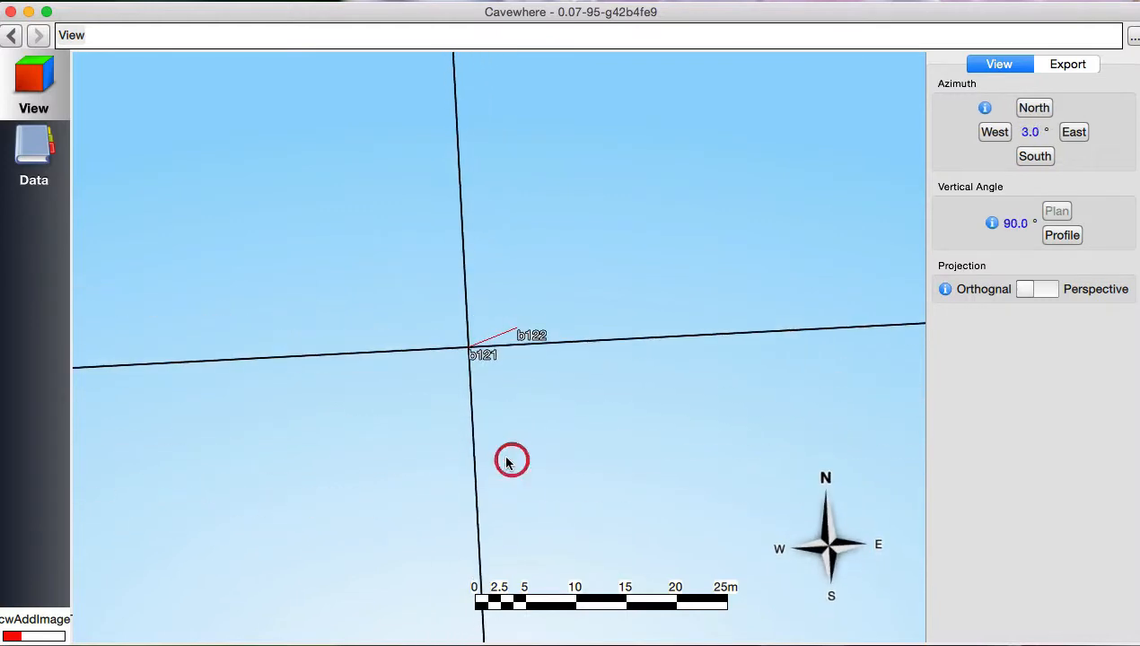
# Step: Add station B123 to the trip data and record its shot from B122 with distance 19.8, azimuth 104 and vertical angle 4
pyautogui.click(53, 166)
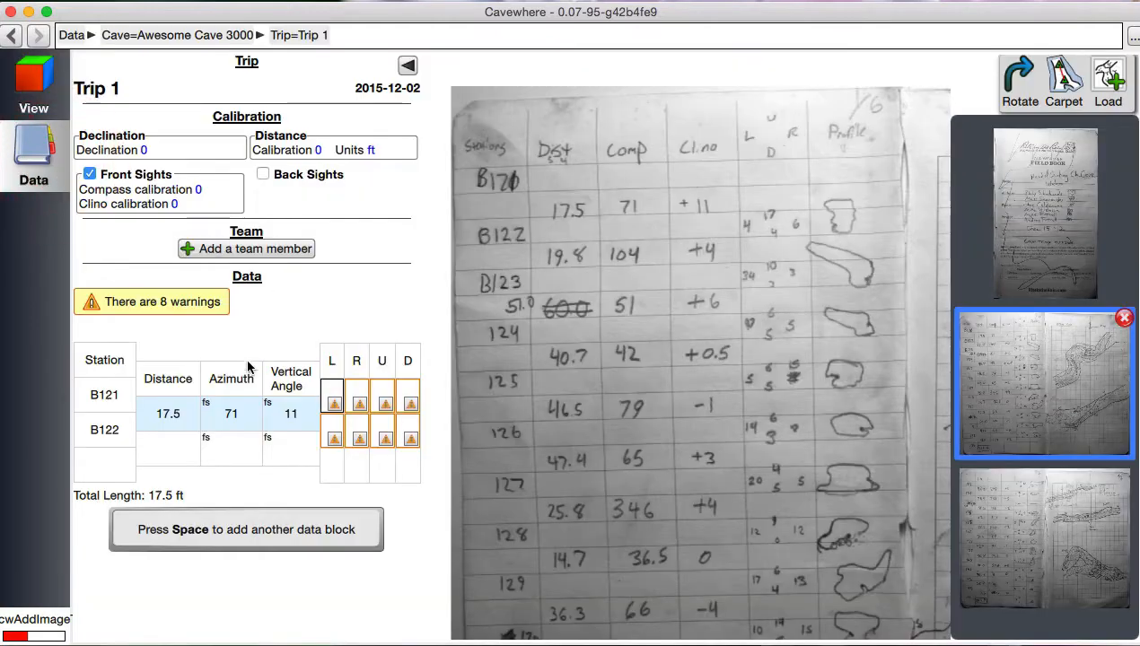
pyautogui.click(112, 467)
pyautogui.press('Tab')
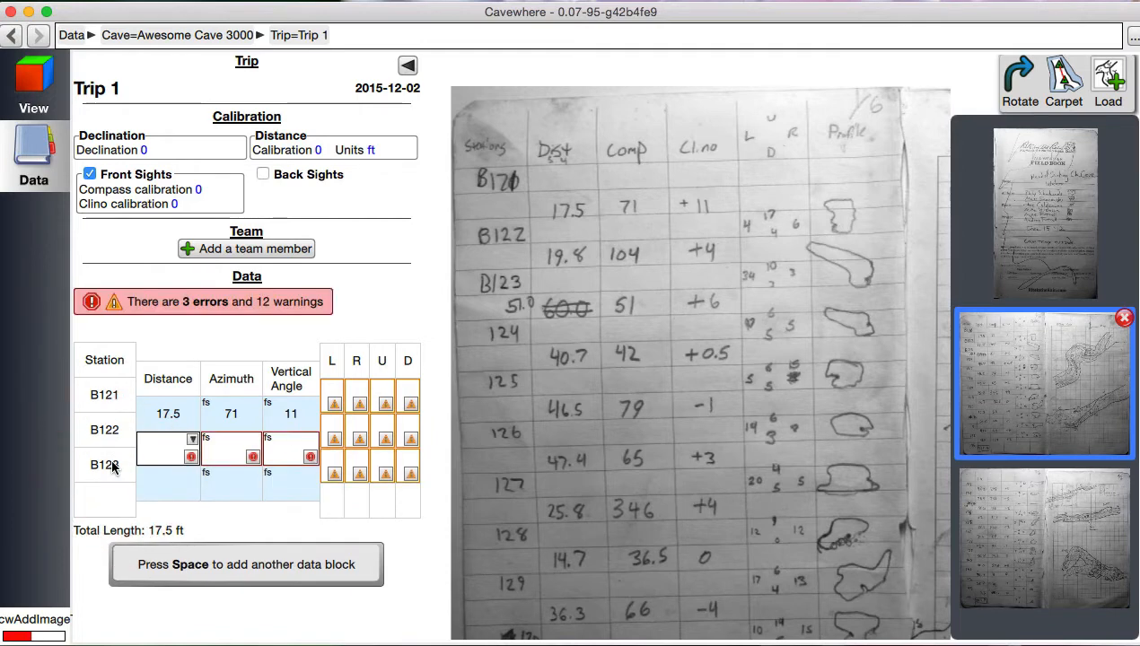
pyautogui.write('19.8')
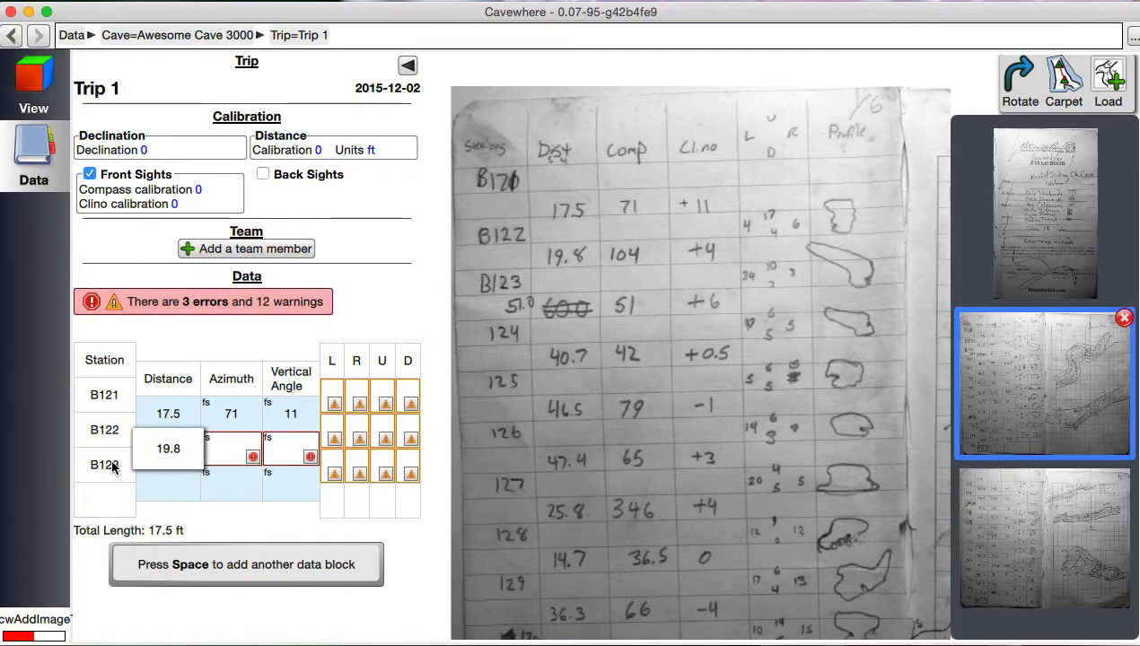
pyautogui.press('Tab')
pyautogui.write('1')
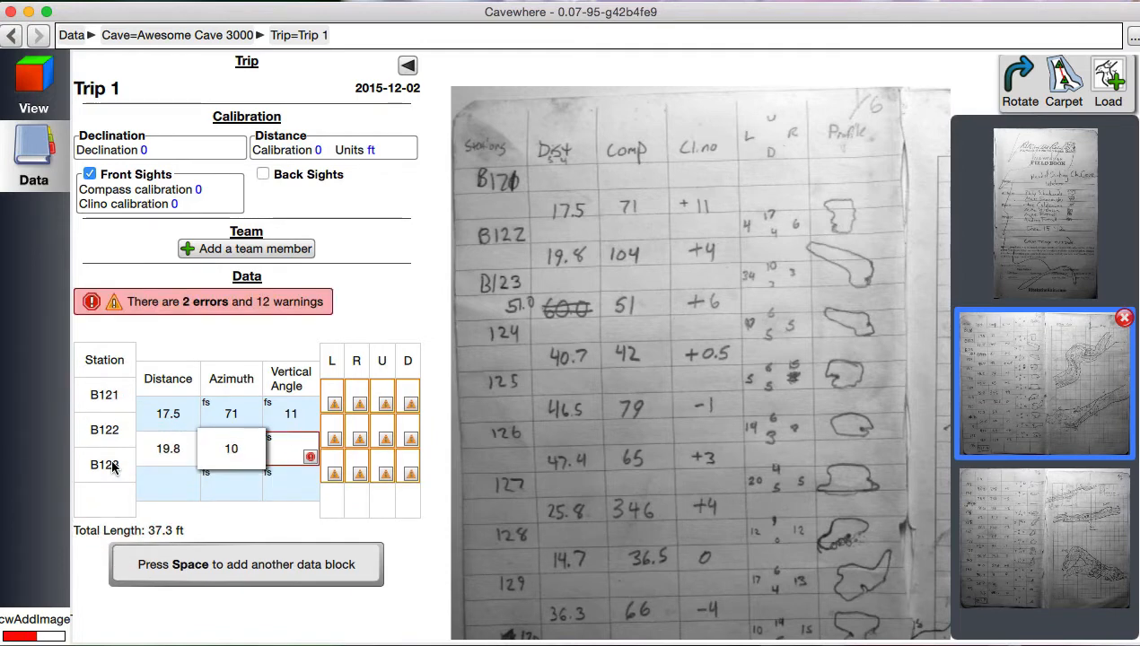
pyautogui.press('Tab')
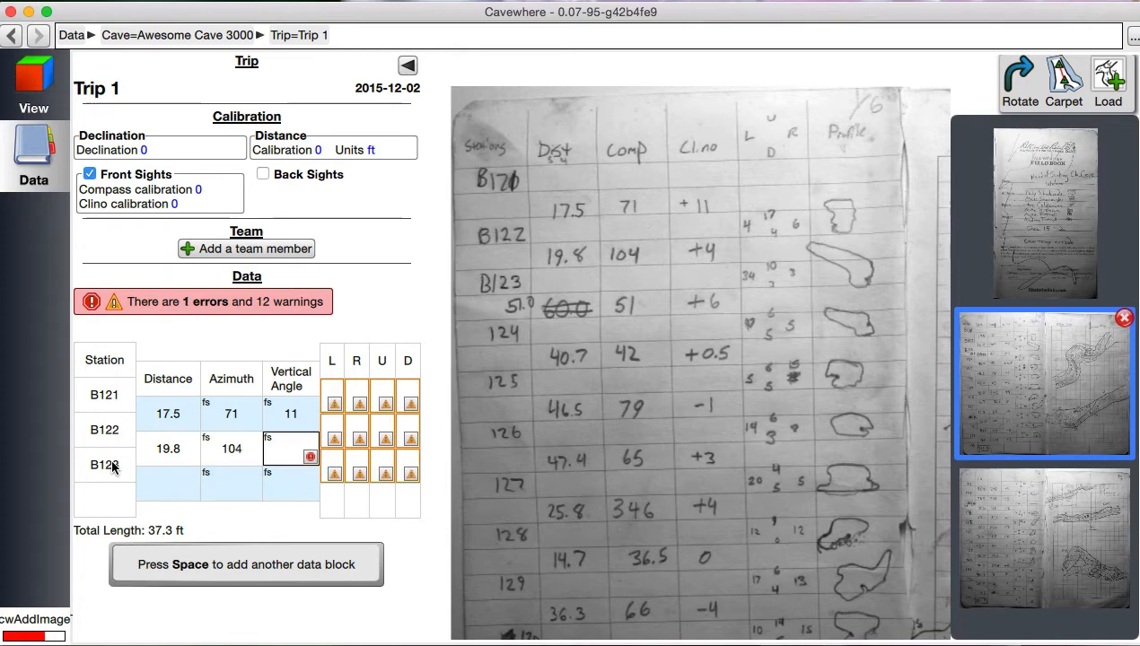
pyautogui.write('4')
pyautogui.press('Tab')
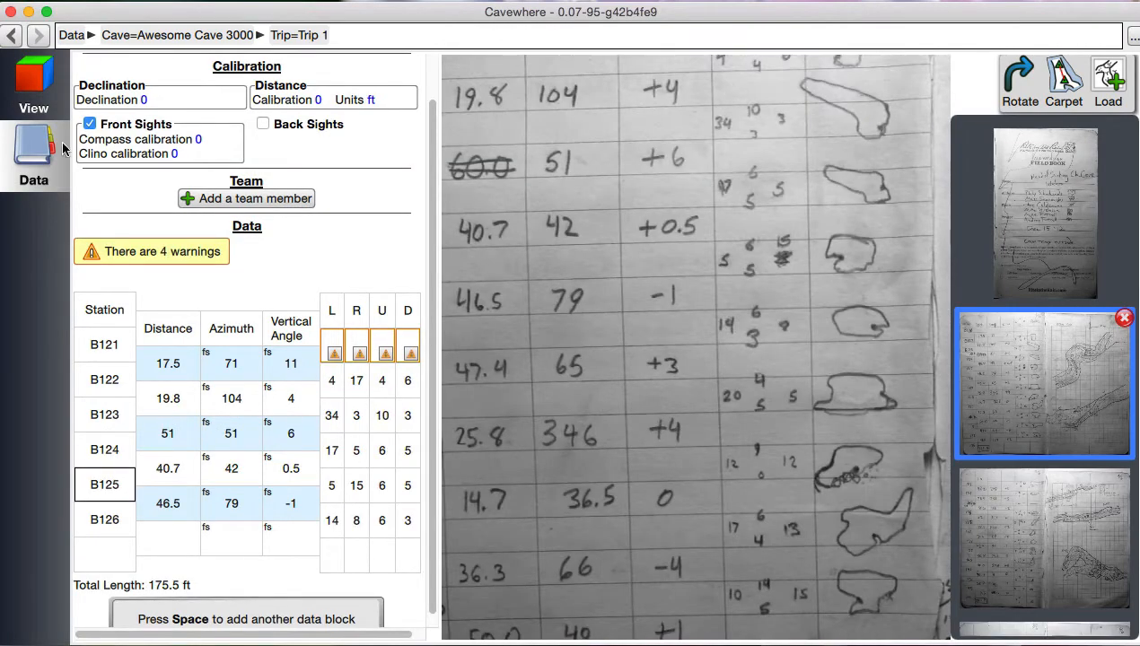
# Step: Check the survey line from B121 to B126 in the 3D view and return to the trip data
pyautogui.click(33, 83)
pyautogui.moveTo(509, 412); pyautogui.dragTo(505, 372)
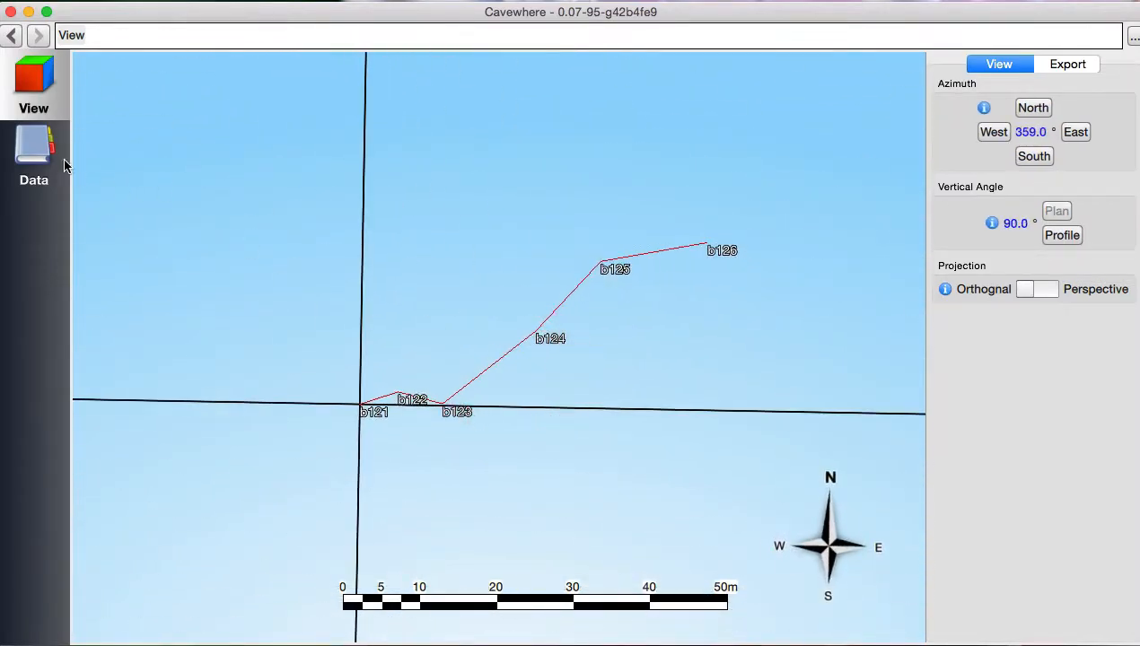
pyautogui.click(36, 154)
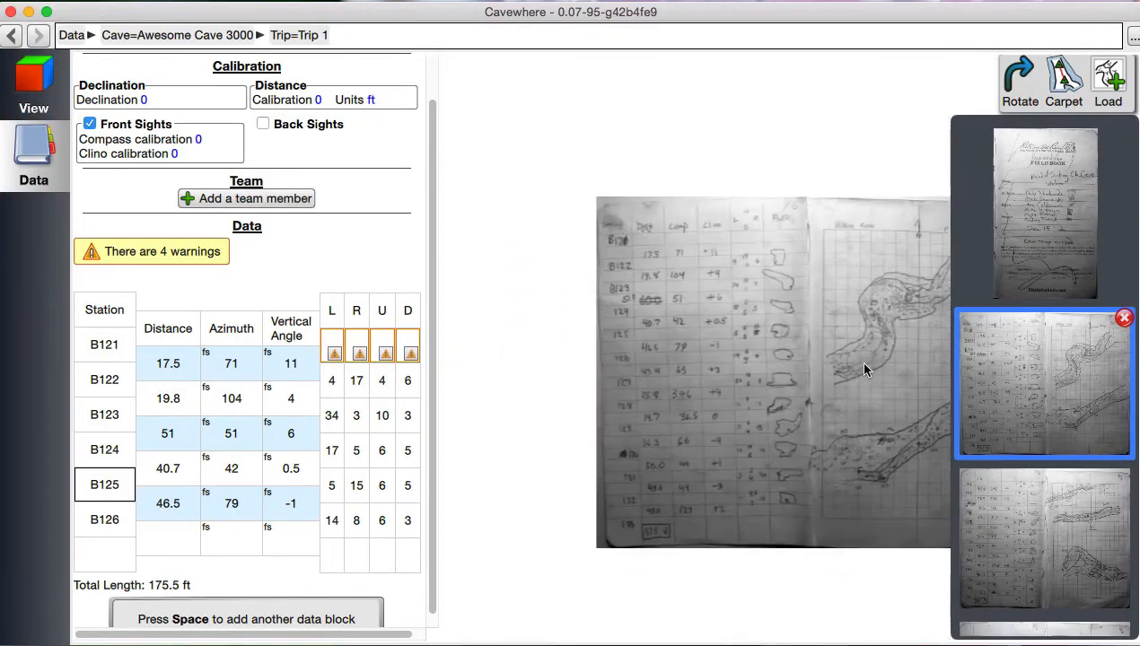
# Step: Look over the passage sketches on the selected notes page and open the page for carpeting
pyautogui.moveTo(863, 363); pyautogui.dragTo(636, 333)
pyautogui.scroll(5, 662, 380)
pyautogui.scroll(-3, 806, 412)
pyautogui.moveTo(836, 368); pyautogui.dragTo(737, 357)
pyautogui.click(1062, 85)
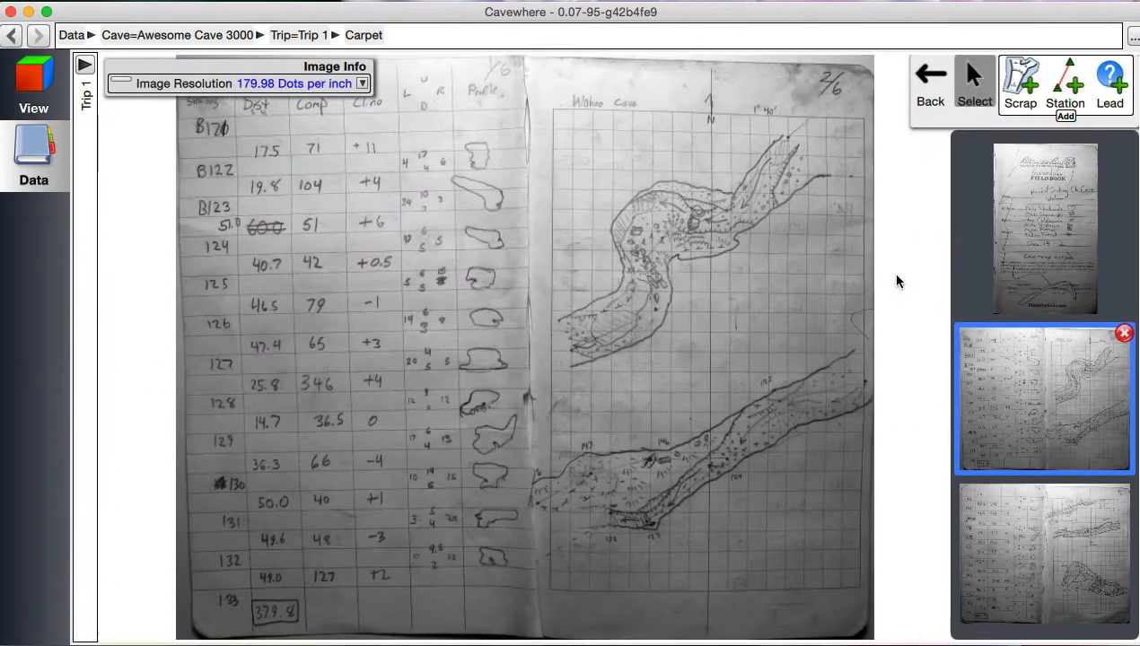
# Step: Trace a scrap outline around the lower passage sketch on the notes page
pyautogui.click(1023, 82)
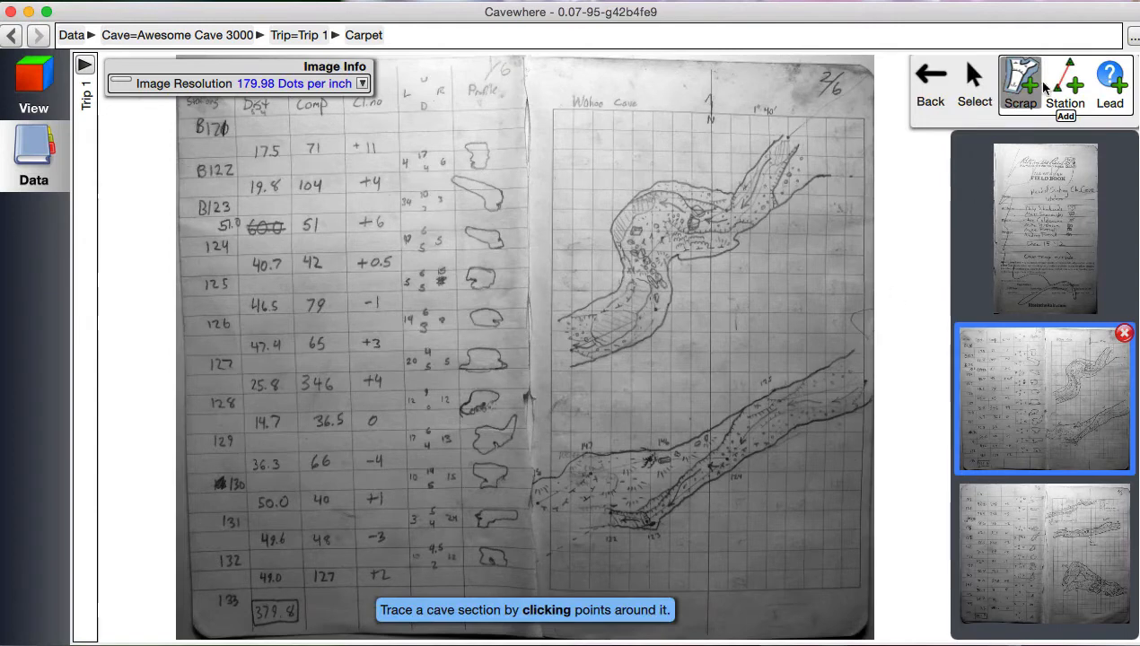
pyautogui.click(853, 342)
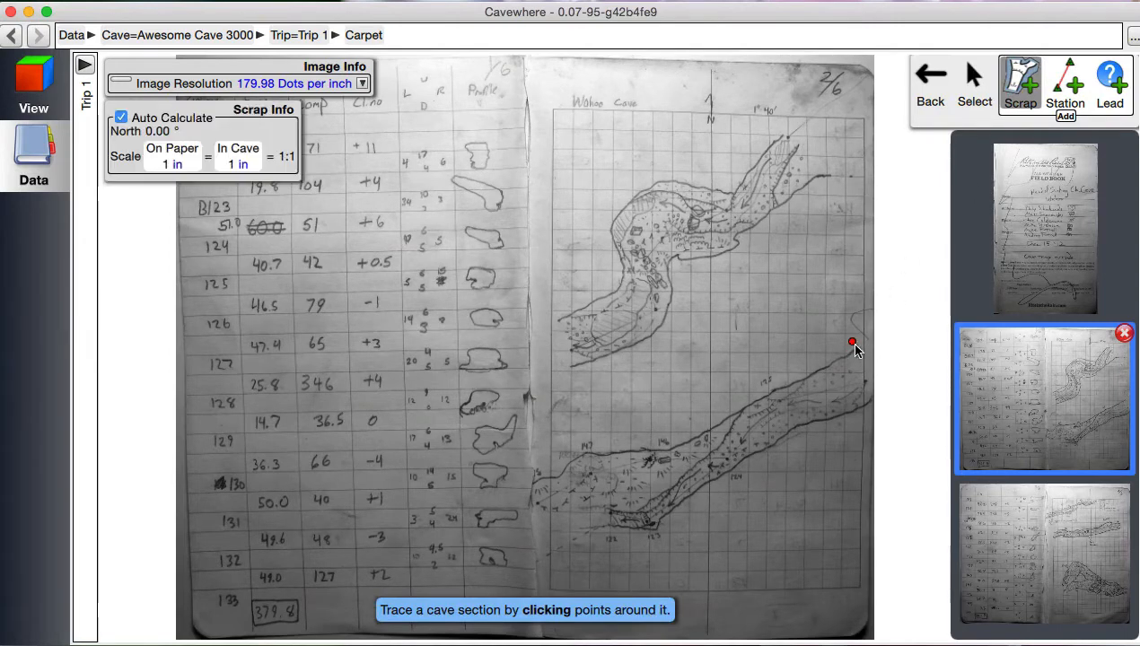
pyautogui.click(883, 399)
pyautogui.click(803, 441)
pyautogui.click(707, 494)
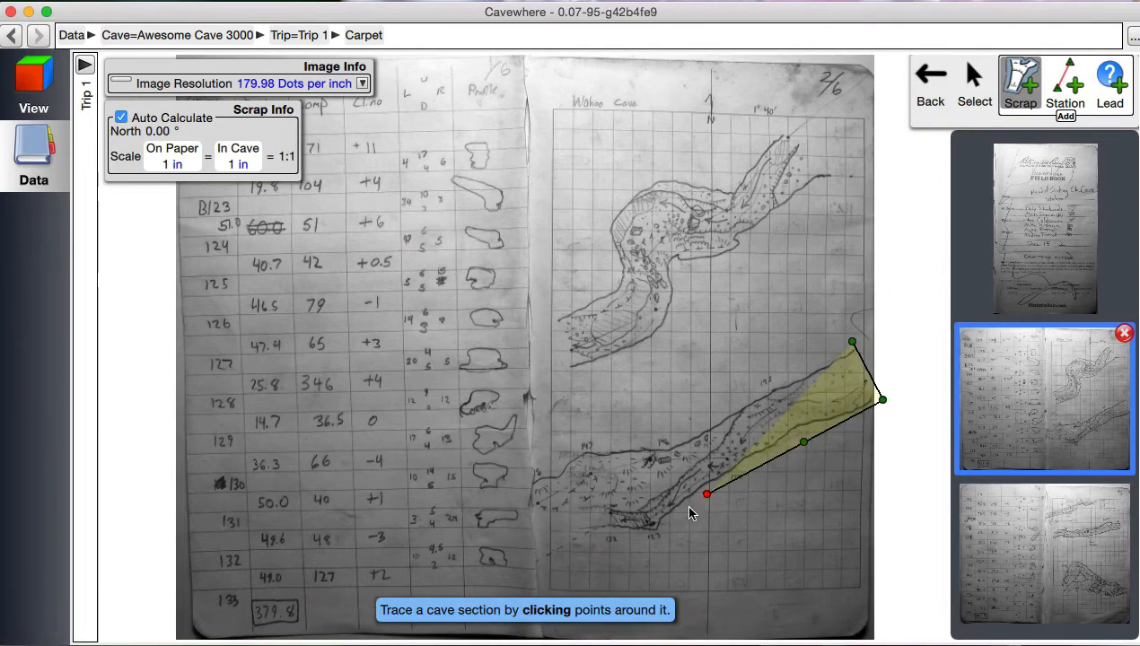
pyautogui.click(663, 540)
pyautogui.click(606, 534)
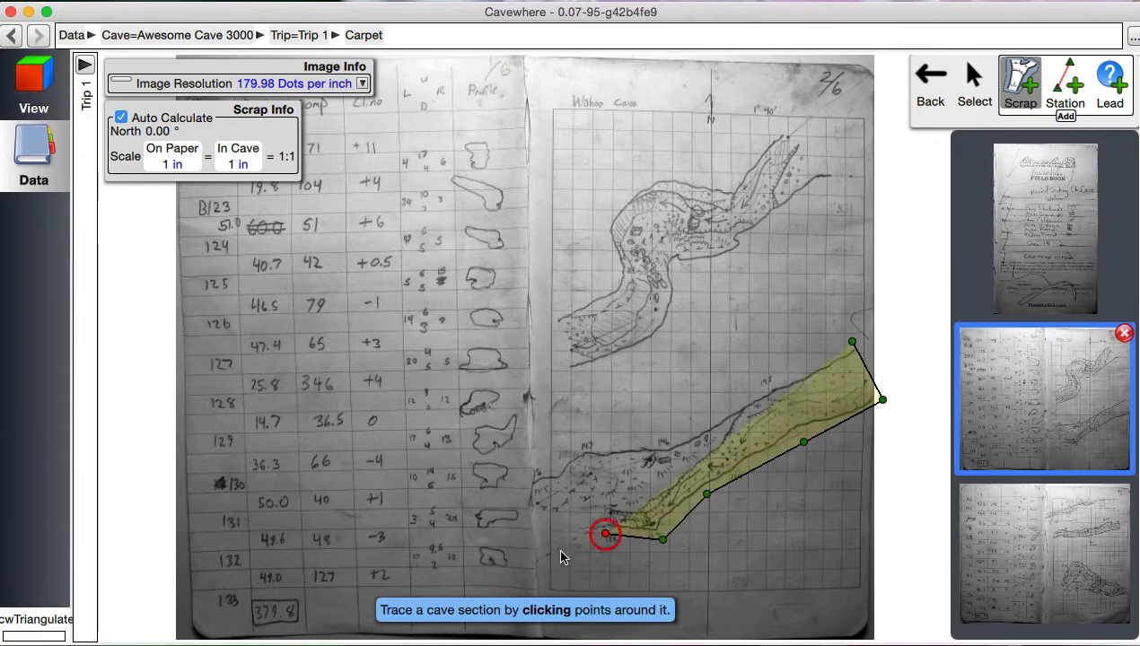
pyautogui.click(527, 513)
pyautogui.click(527, 474)
pyautogui.click(591, 446)
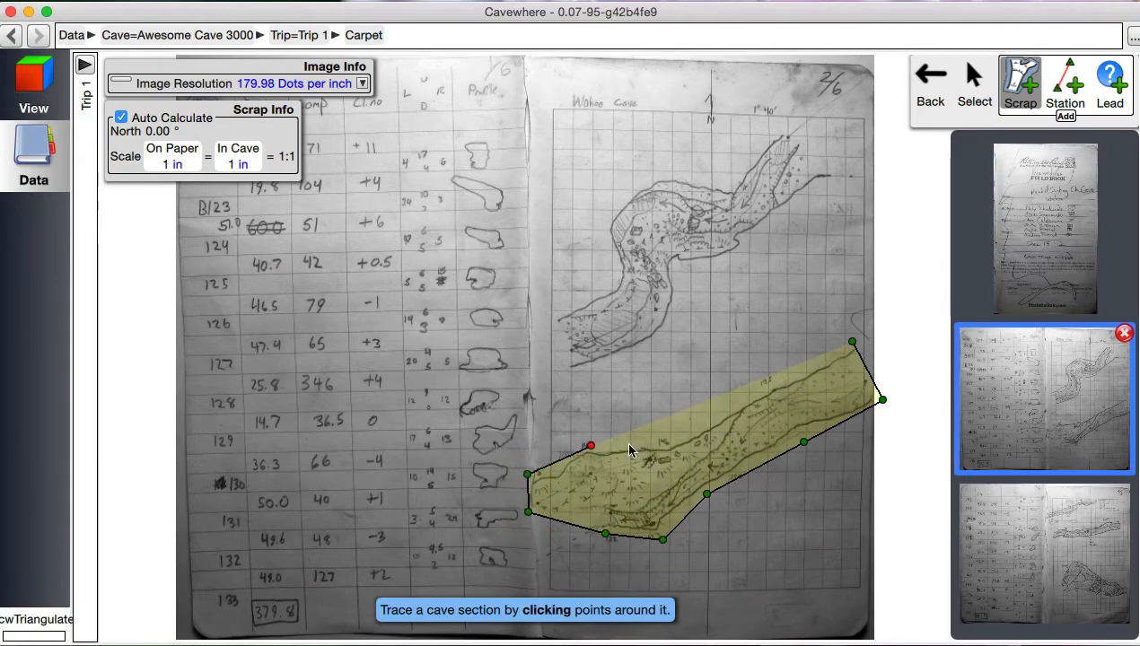
pyautogui.click(672, 444)
pyautogui.click(797, 378)
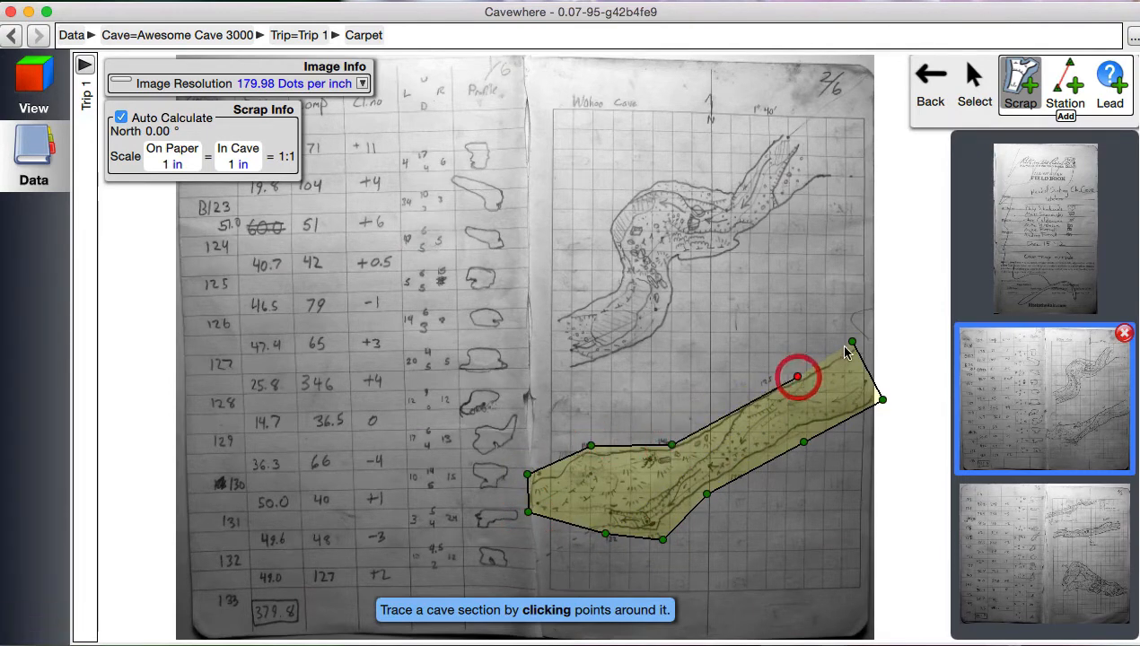
# Step: Place stations b122, B123 and B124 on their sketched points in the lower passage scrap, removing any misplaced duplicate
pyautogui.click(1065, 82)
pyautogui.scroll(5, 633, 529)
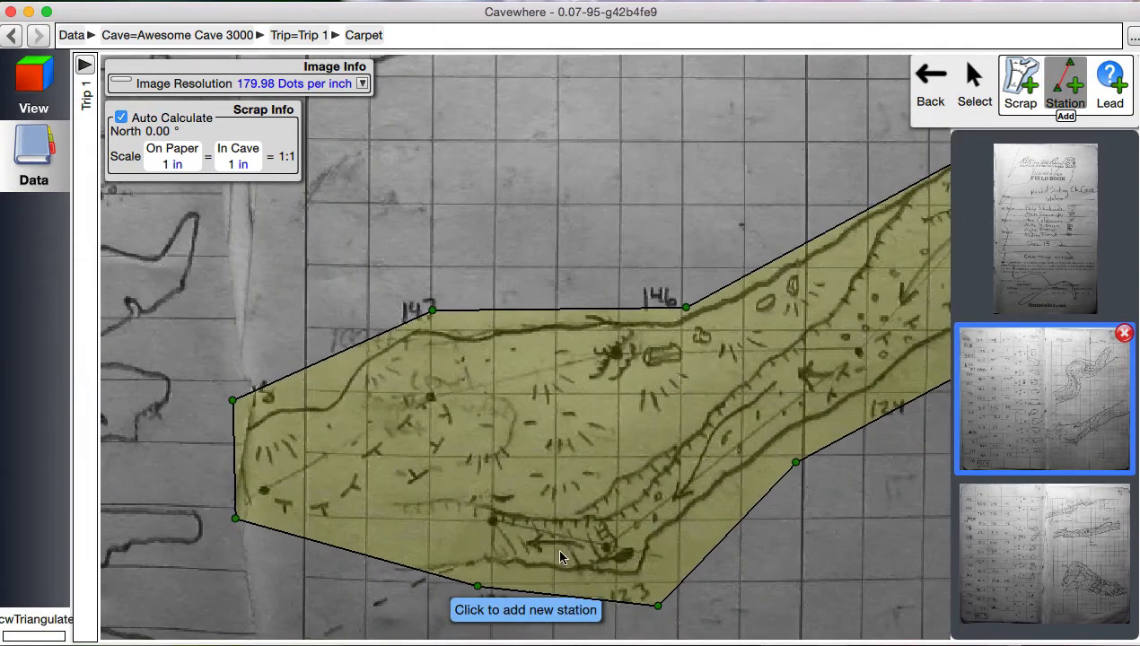
pyautogui.click(492, 528)
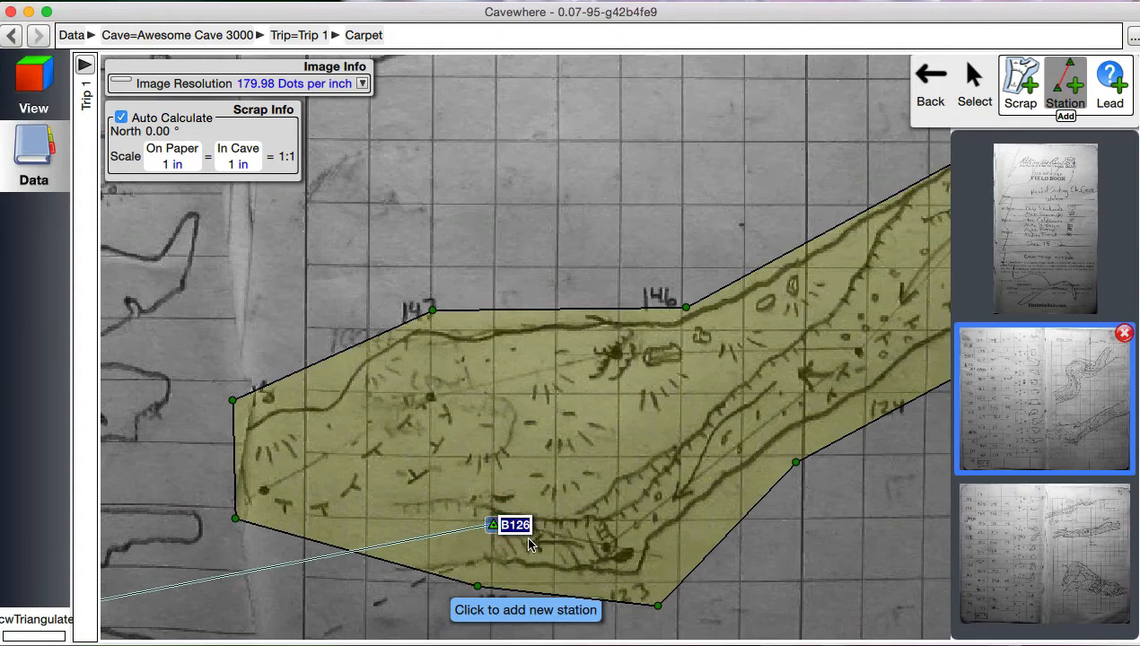
pyautogui.write('b122')
pyautogui.press('Return')
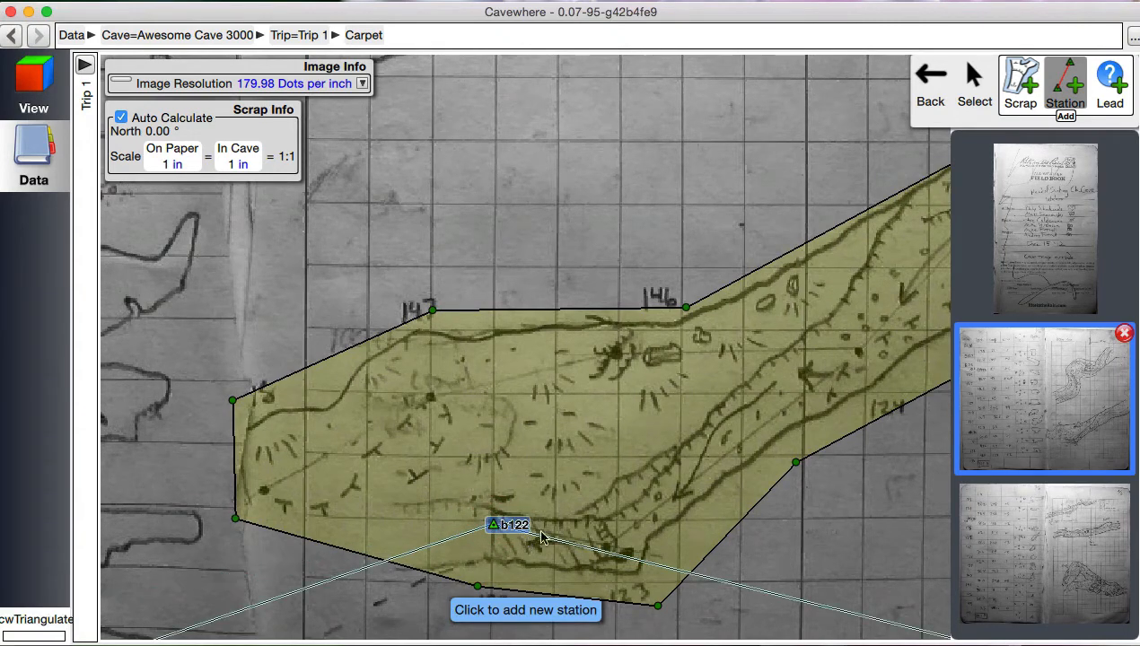
pyautogui.click(600, 548)
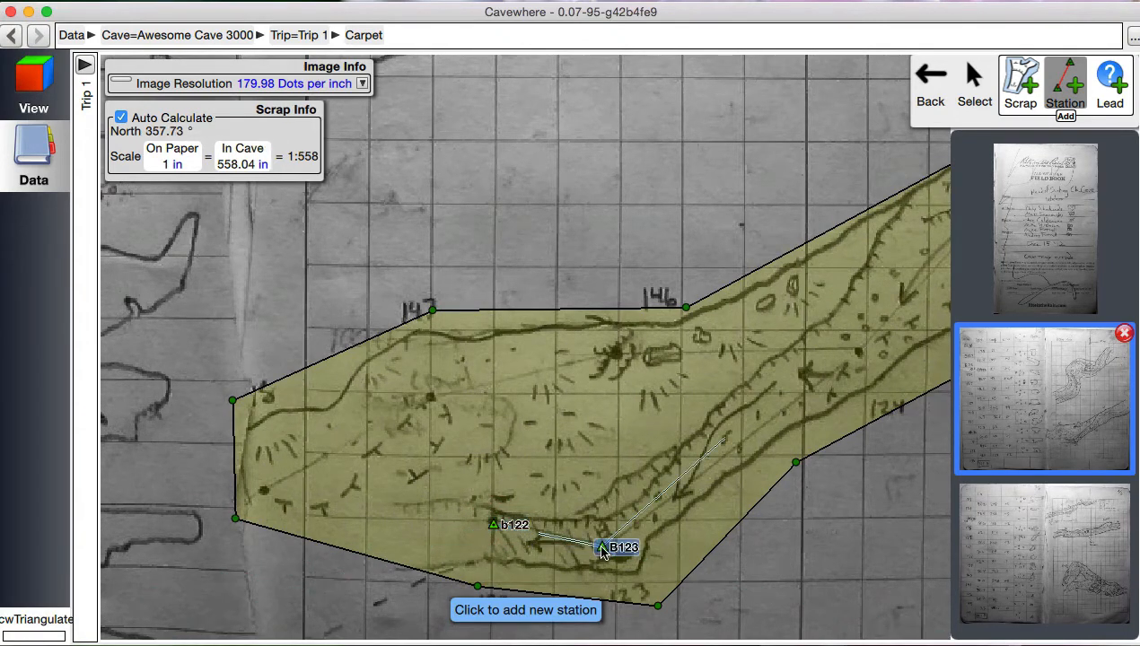
pyautogui.click(859, 353)
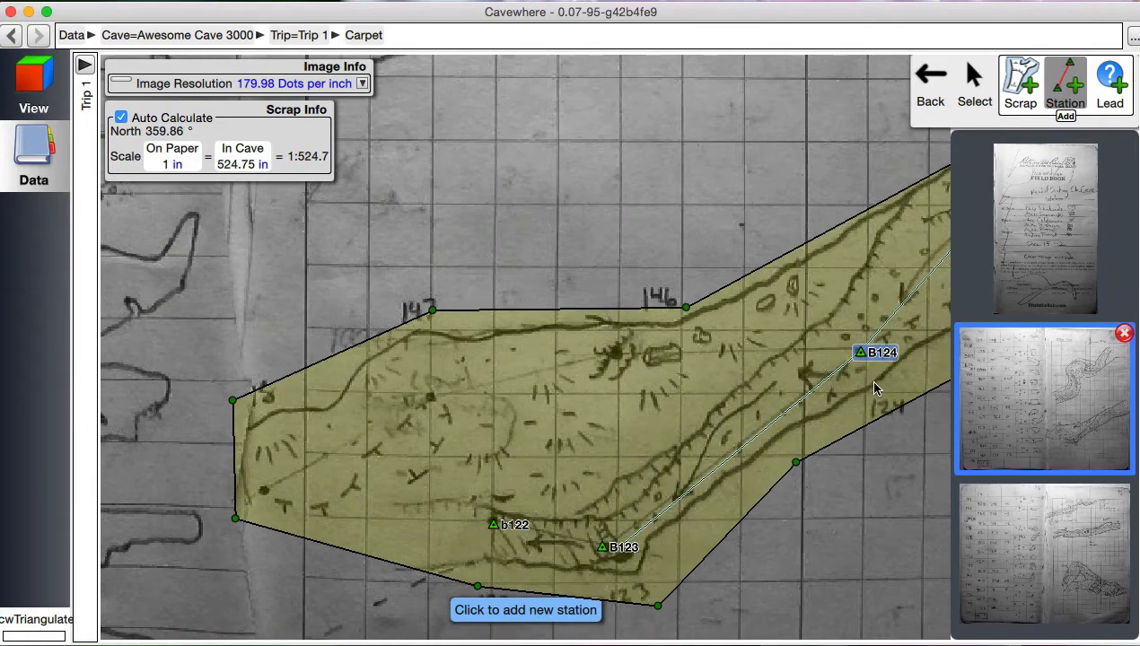
pyautogui.click(839, 421)
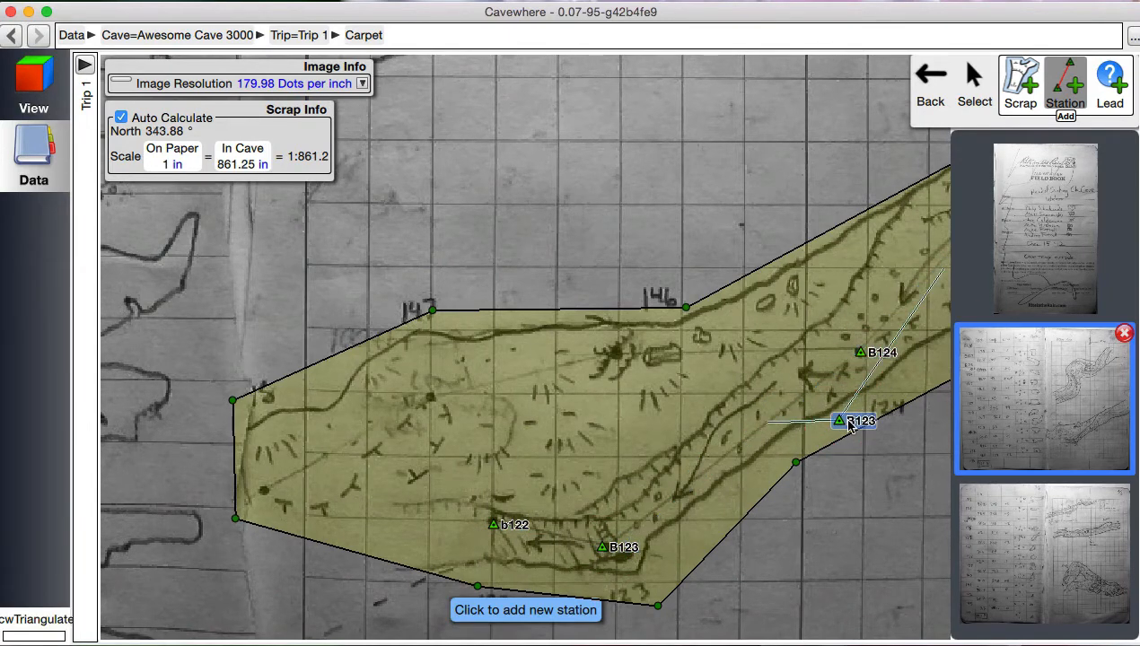
pyautogui.press('BackSpace')
# Step: Place stations b125 and B126 on their sketched points in the upper end of the scrap
pyautogui.moveTo(856, 385); pyautogui.dragTo(399, 518)
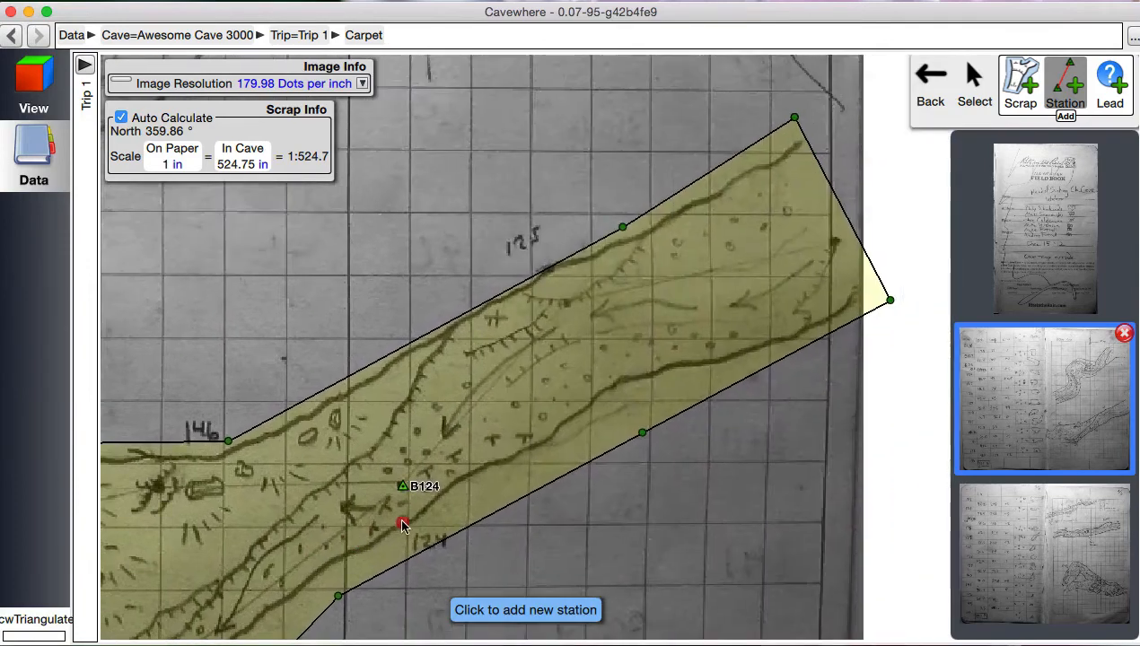
pyautogui.click(563, 306)
pyautogui.doubleClick(599, 310)
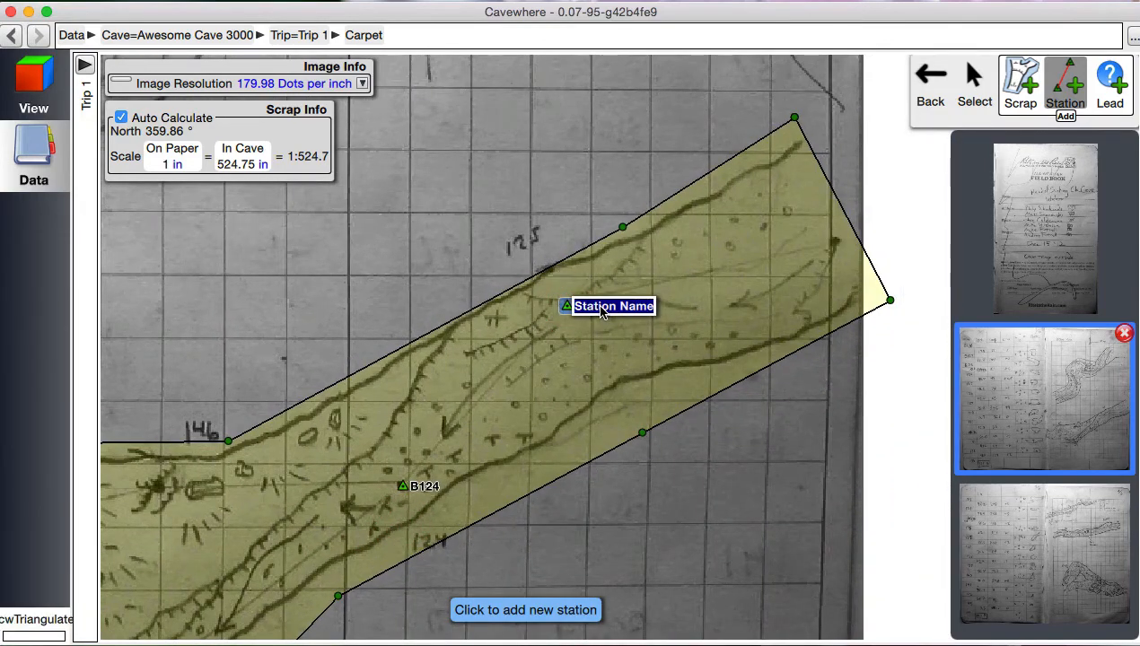
pyautogui.write('b125')
pyautogui.press('Return')
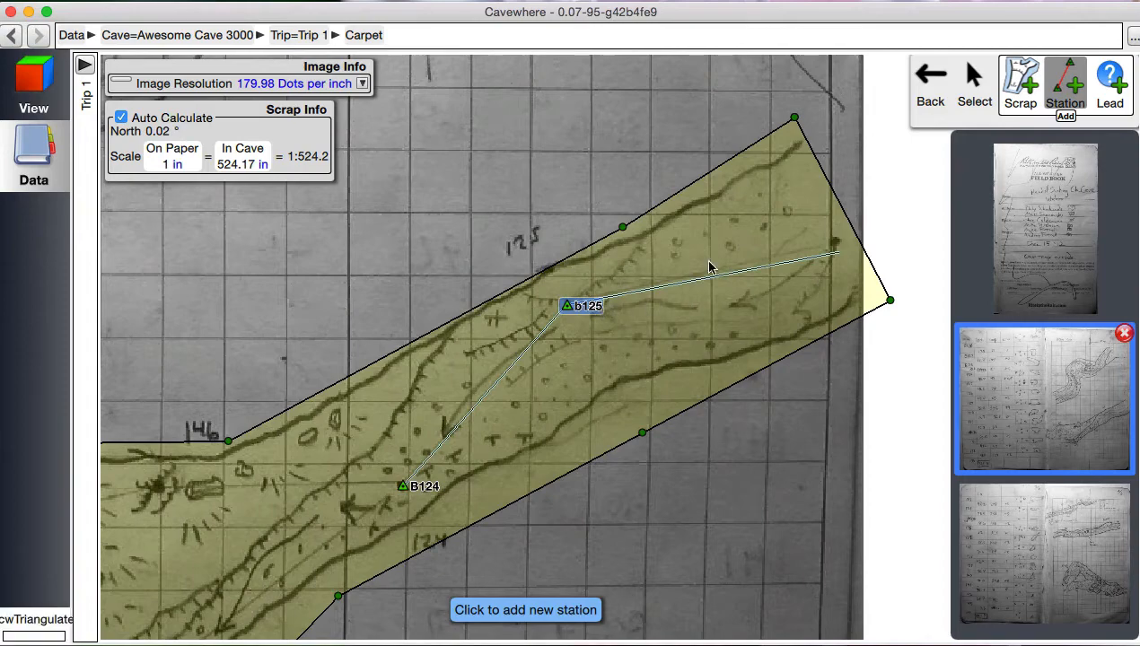
pyautogui.click(834, 242)
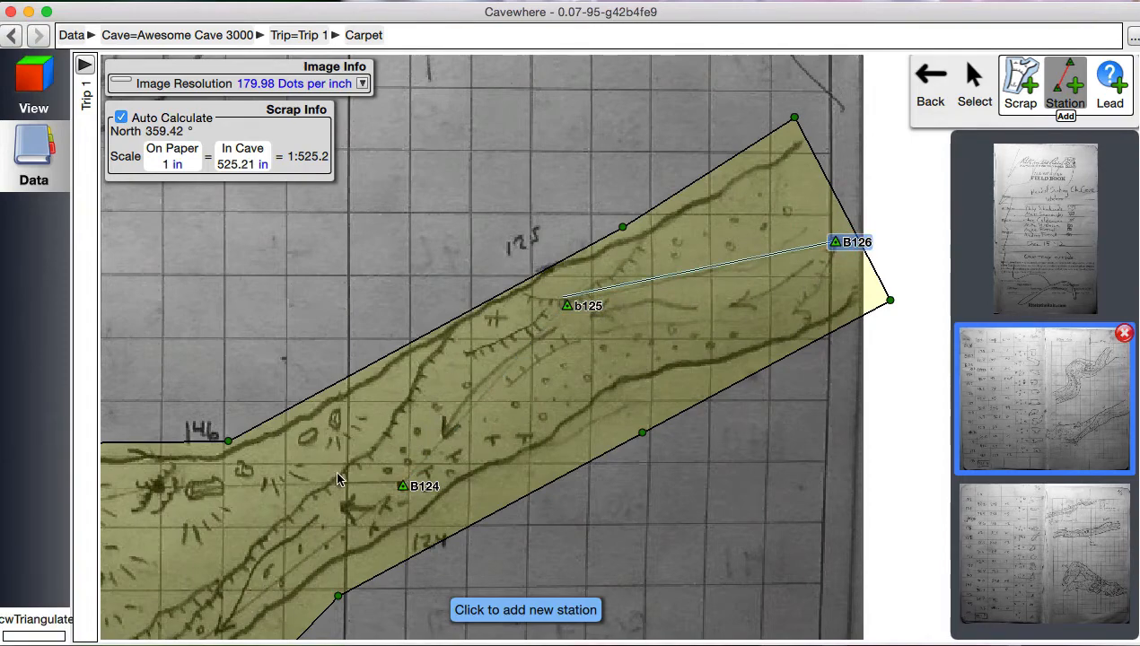
# Step: Inspect how the carpeted passage sketch fits the survey line in the 3D view, in plan and tilted
pyautogui.click(45, 83)
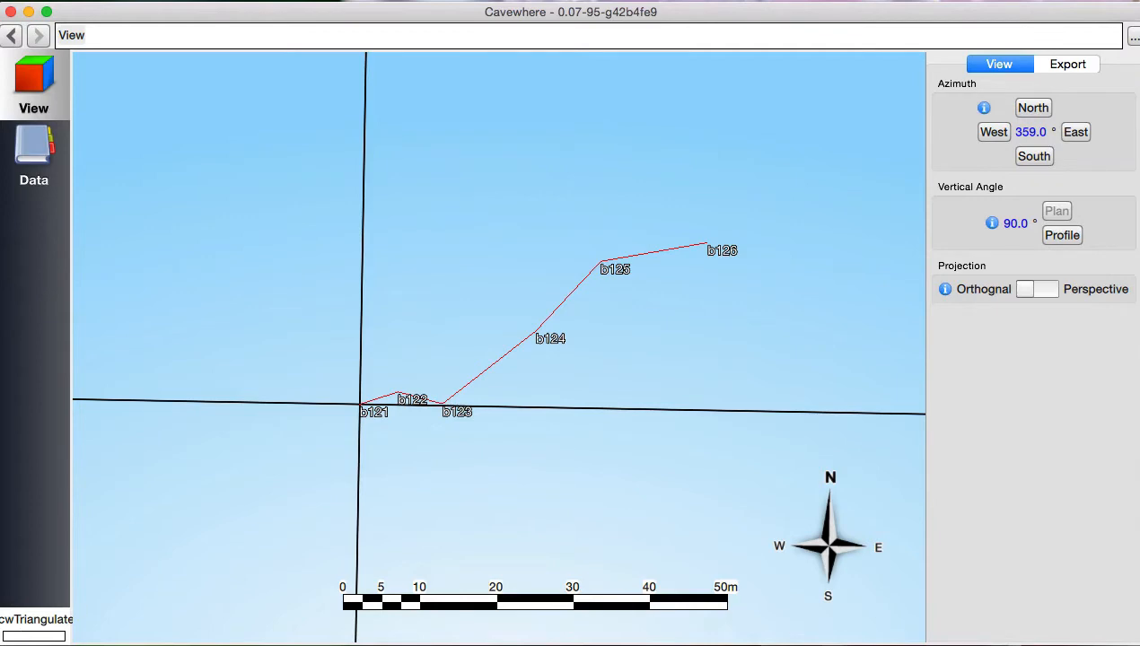
pyautogui.click(500, 353)
pyautogui.moveTo(464, 344)
pyautogui.mouseDown()
pyautogui.moveTo(501, 282)
pyautogui.moveTo(514, 317)
pyautogui.moveTo(433, 339)
pyautogui.moveTo(458, 214)
pyautogui.moveTo(491, 209)
pyautogui.moveTo(460, 242)
pyautogui.moveTo(467, 359)
pyautogui.mouseUp()
pyautogui.scroll(3, 485, 204)
pyautogui.moveTo(486, 204); pyautogui.dragTo(356, 350)
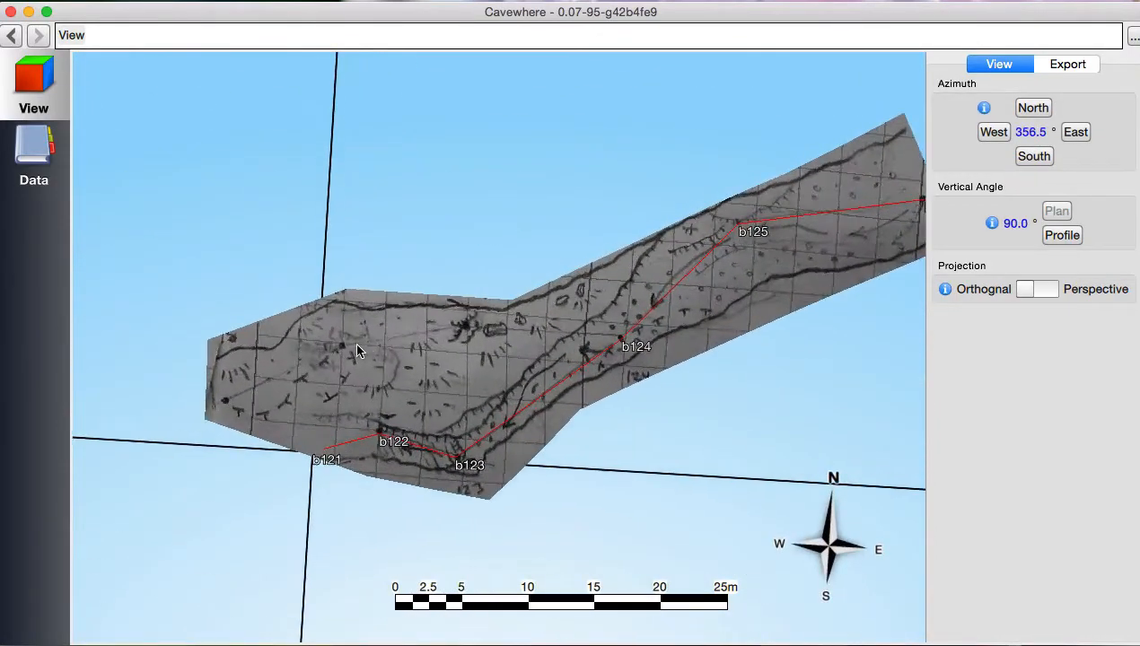
pyautogui.scroll(1, 356, 350)
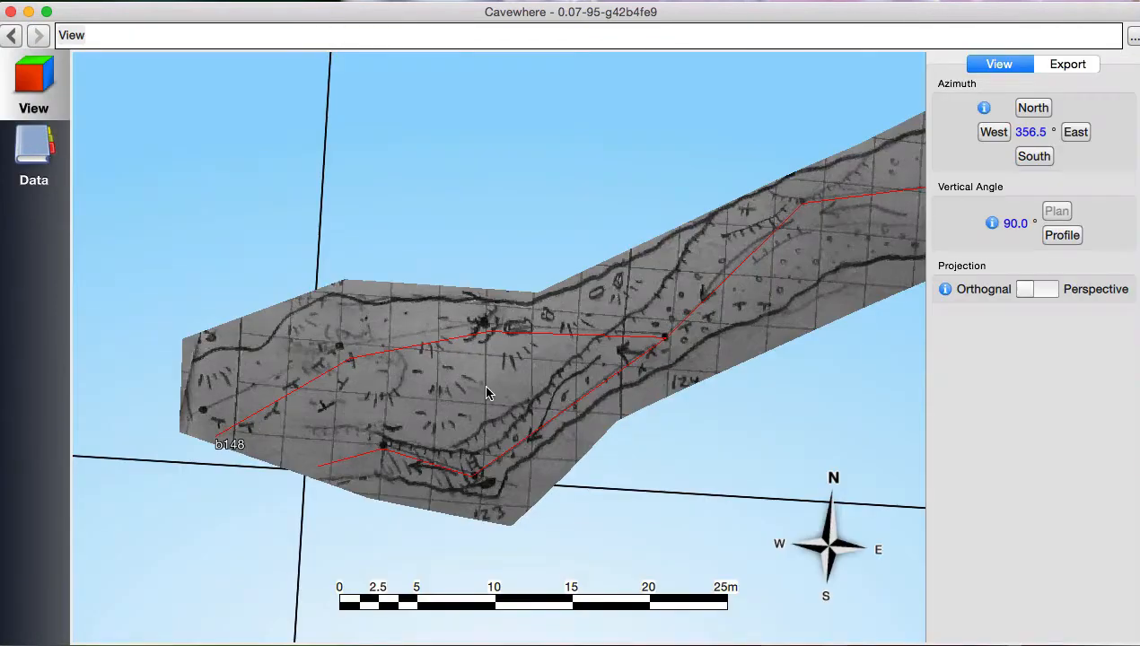
pyautogui.moveTo(485, 392); pyautogui.dragTo(437, 299)
pyautogui.moveTo(439, 352)
pyautogui.mouseDown()
pyautogui.moveTo(473, 300)
pyautogui.moveTo(578, 321)
pyautogui.moveTo(585, 287)
pyautogui.moveTo(500, 274)
pyautogui.moveTo(455, 287)
pyautogui.moveTo(473, 333)
pyautogui.moveTo(603, 282)
pyautogui.moveTo(603, 269)
pyautogui.moveTo(460, 285)
pyautogui.moveTo(387, 244)
pyautogui.moveTo(453, 350)
pyautogui.moveTo(477, 349)
pyautogui.mouseUp()
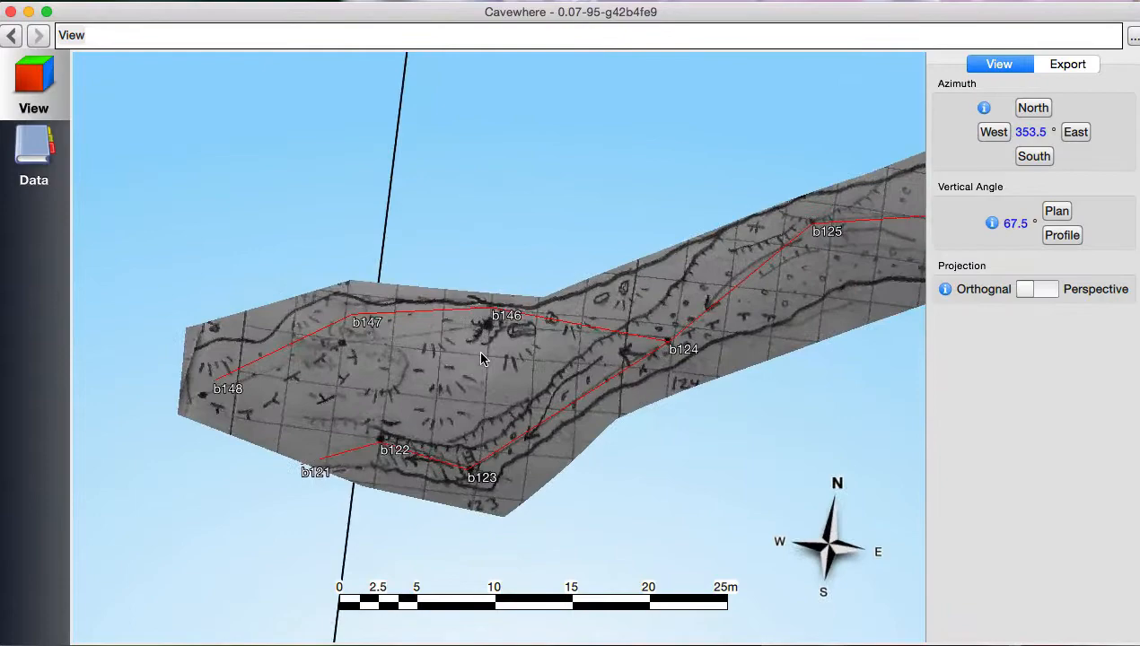
# Step: Reopen the notes page's carpet and add stations B146, b147 and b148 at their sketched points in the lower passage scrap
pyautogui.click(33, 131)
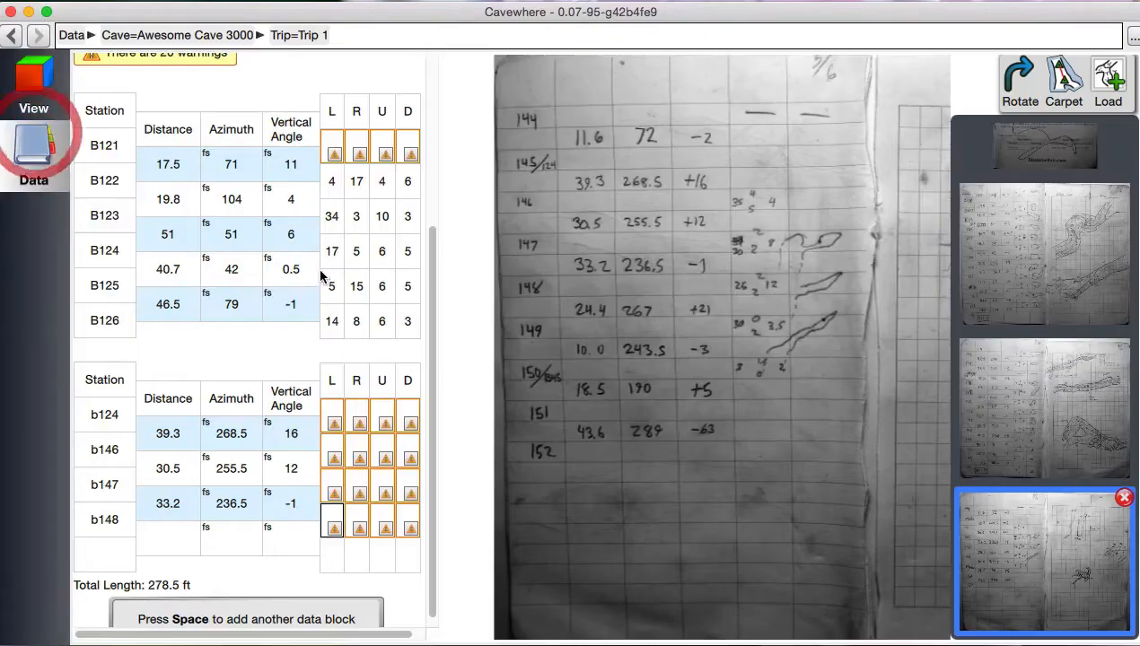
pyautogui.click(1055, 256)
pyautogui.click(1065, 72)
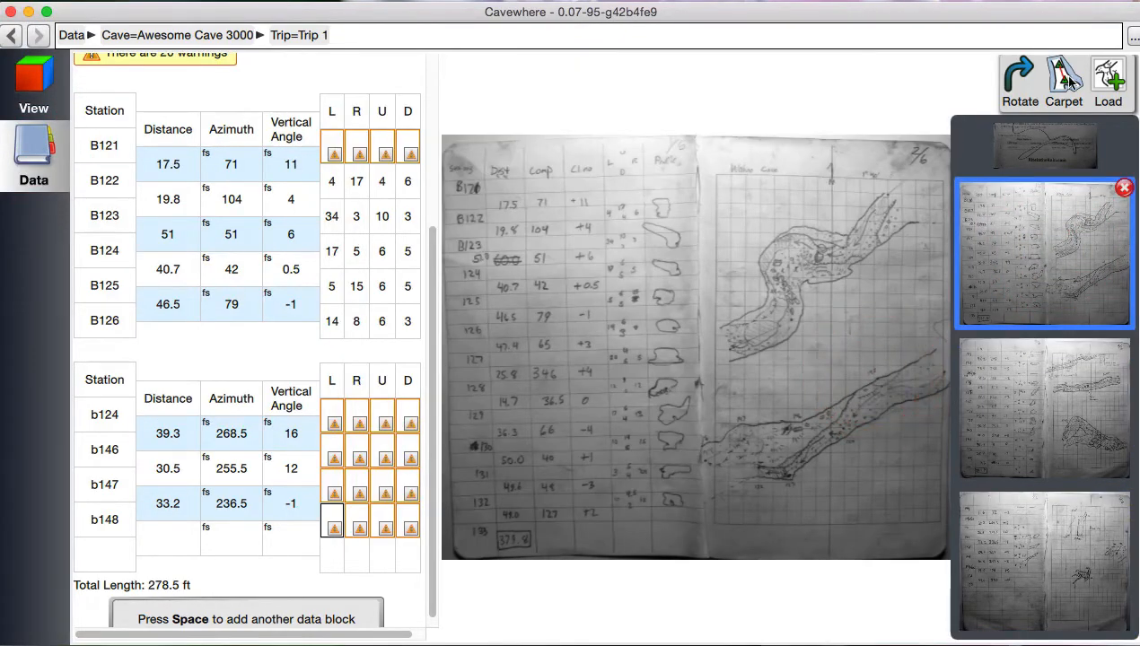
pyautogui.click(775, 451)
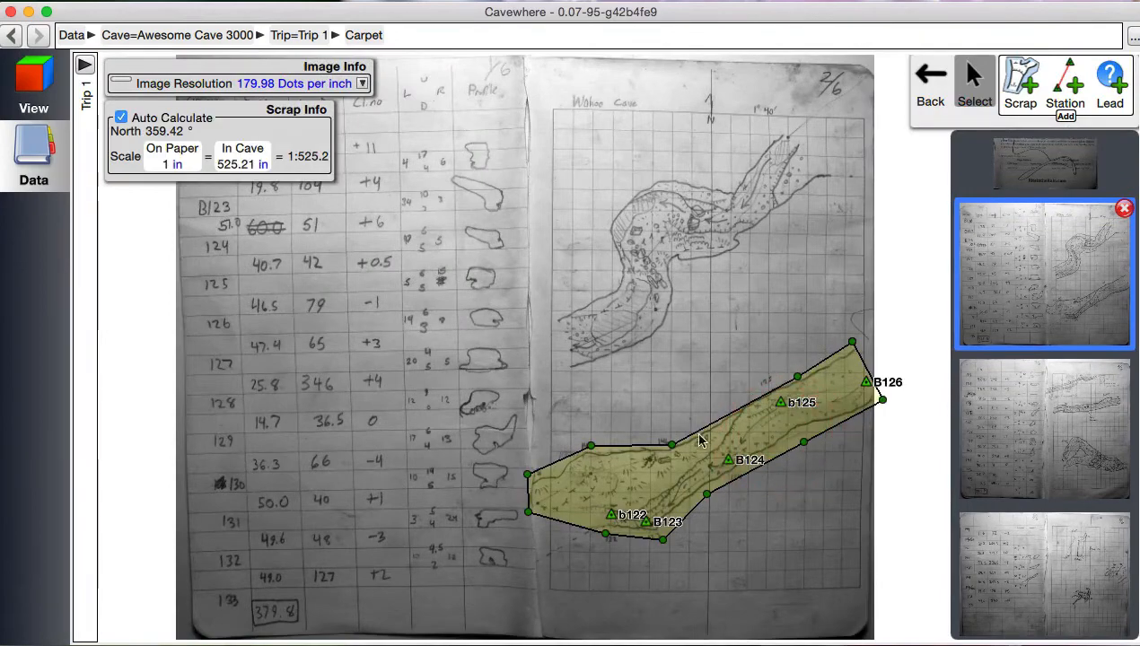
pyautogui.click(728, 460)
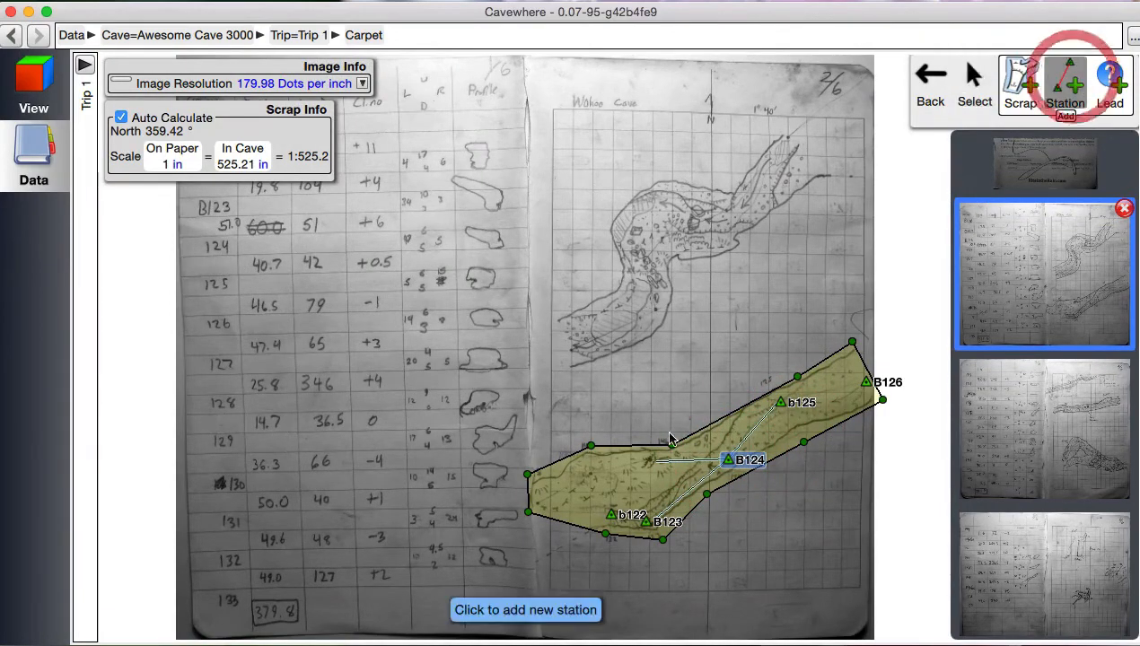
pyautogui.scroll(5, 651, 468)
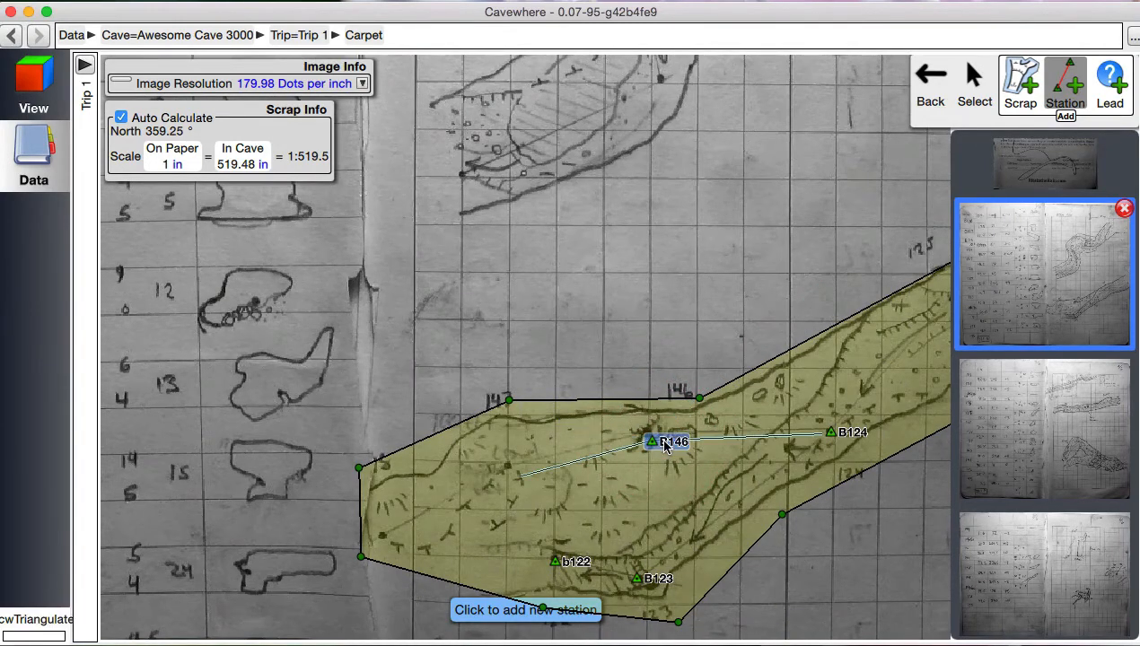
pyautogui.click(509, 470)
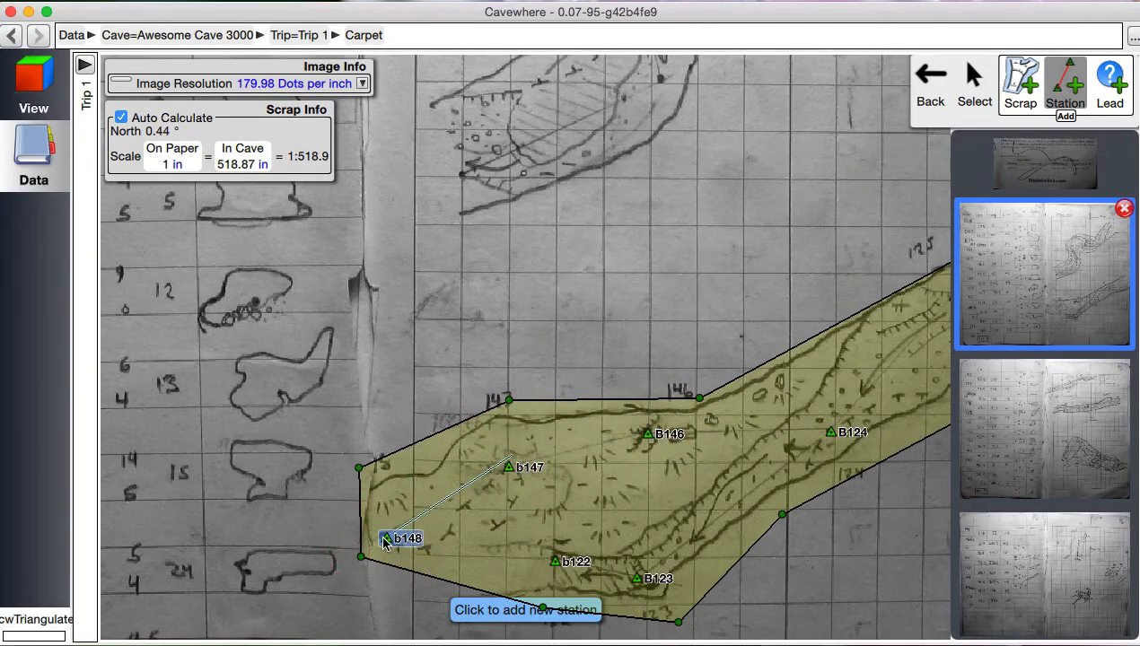
# Step: Fine-tune station b148 onto its sketched point and inspect the updated carpet's fit to the survey line in 3D
pyautogui.click(382, 537)
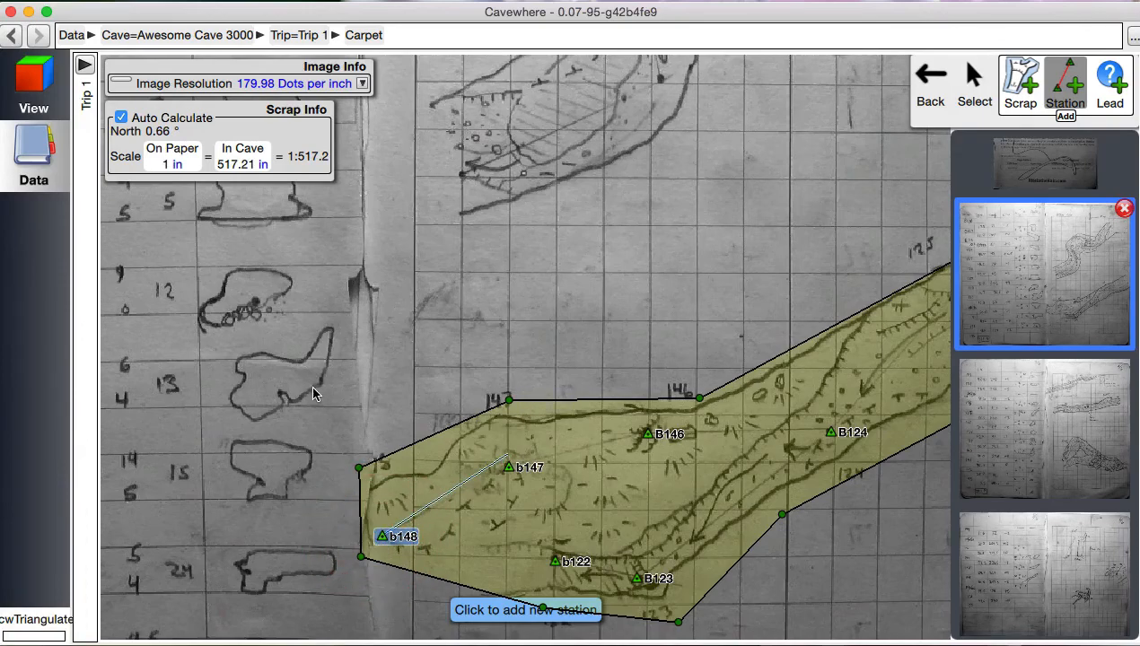
pyautogui.click(36, 82)
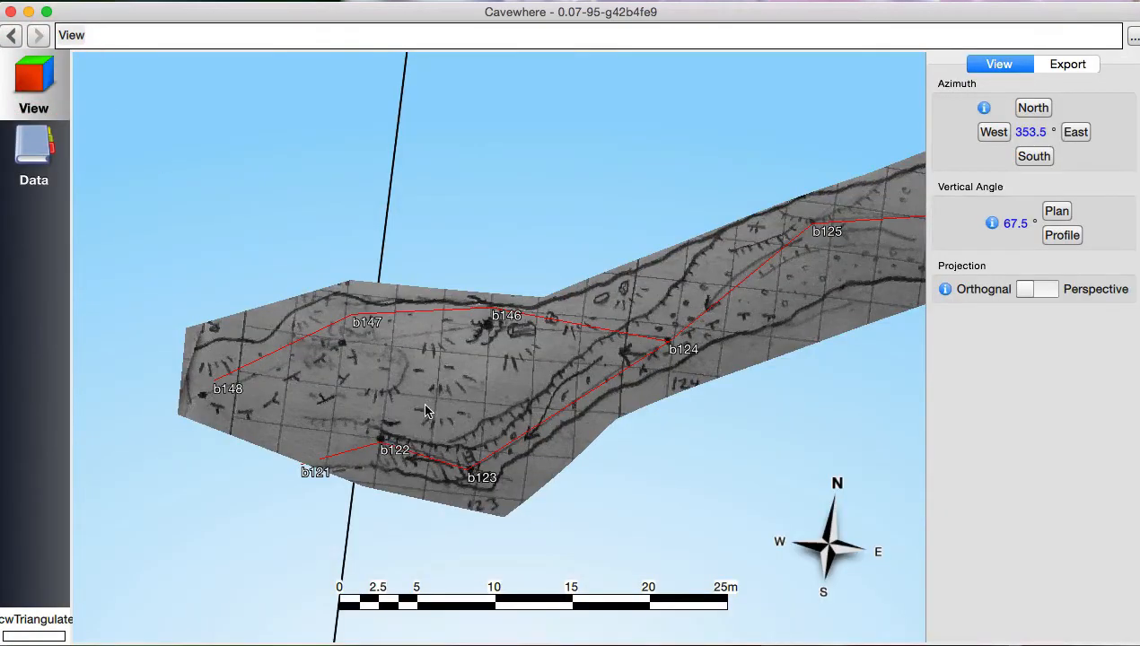
pyautogui.moveTo(428, 406); pyautogui.dragTo(442, 378)
pyautogui.scroll(-5, 494, 353)
pyautogui.scroll(3, 493, 352)
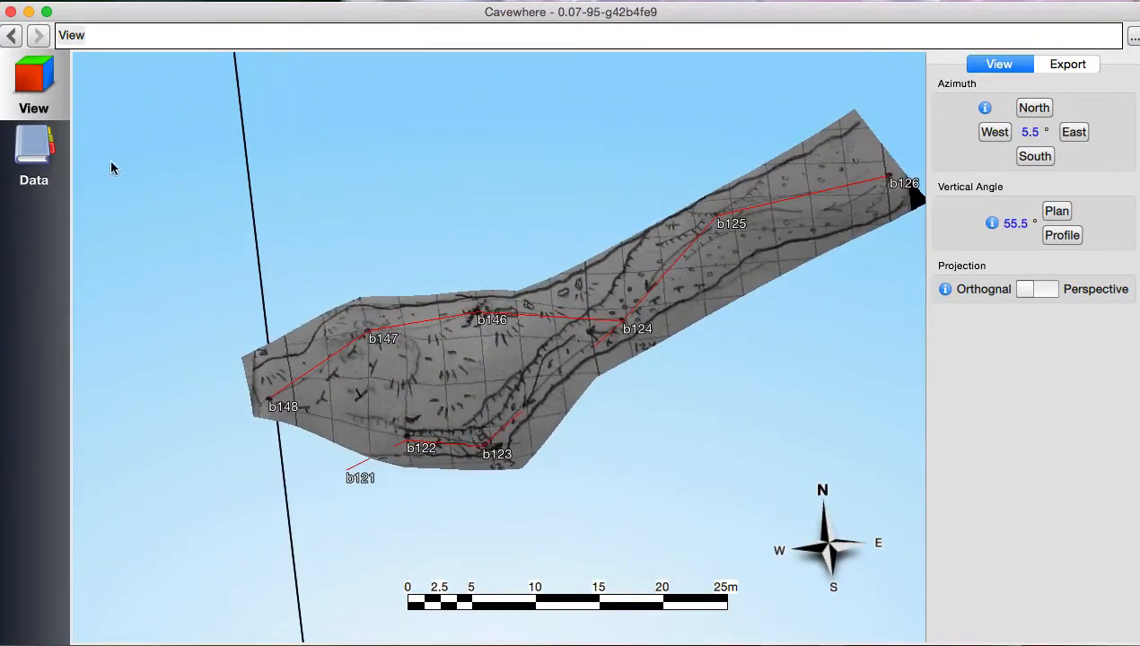
pyautogui.moveTo(457, 334); pyautogui.dragTo(467, 381)
pyautogui.scroll(-5, 469, 380)
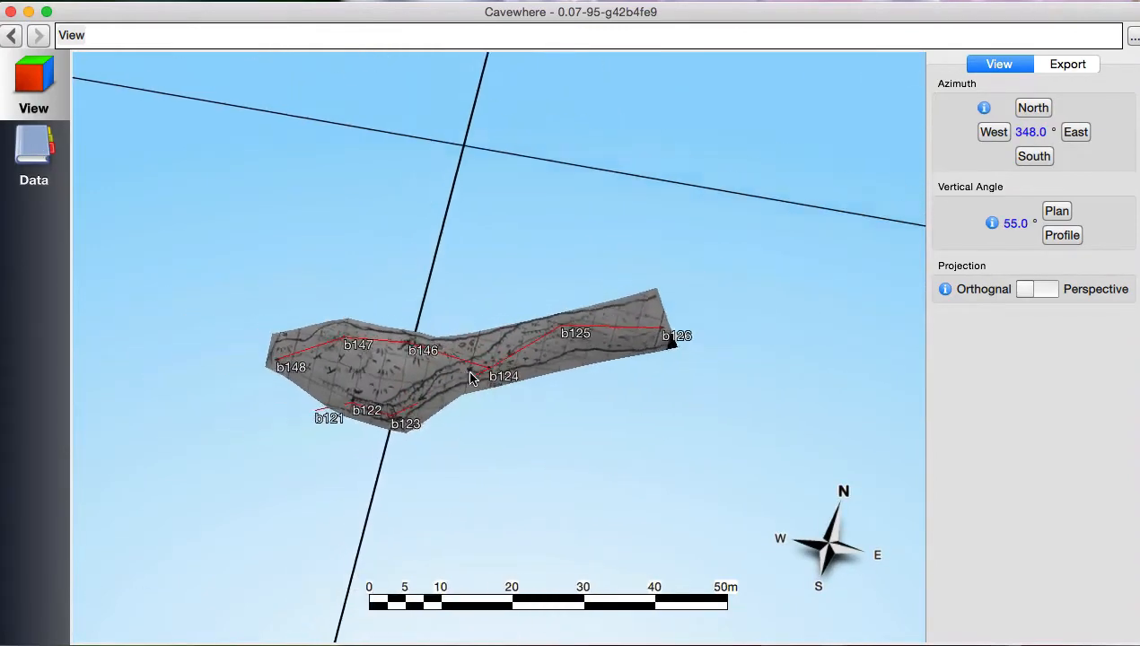
pyautogui.scroll(5, 465, 378)
pyautogui.moveTo(367, 362); pyautogui.dragTo(426, 369)
pyautogui.moveTo(427, 369); pyautogui.dragTo(420, 403)
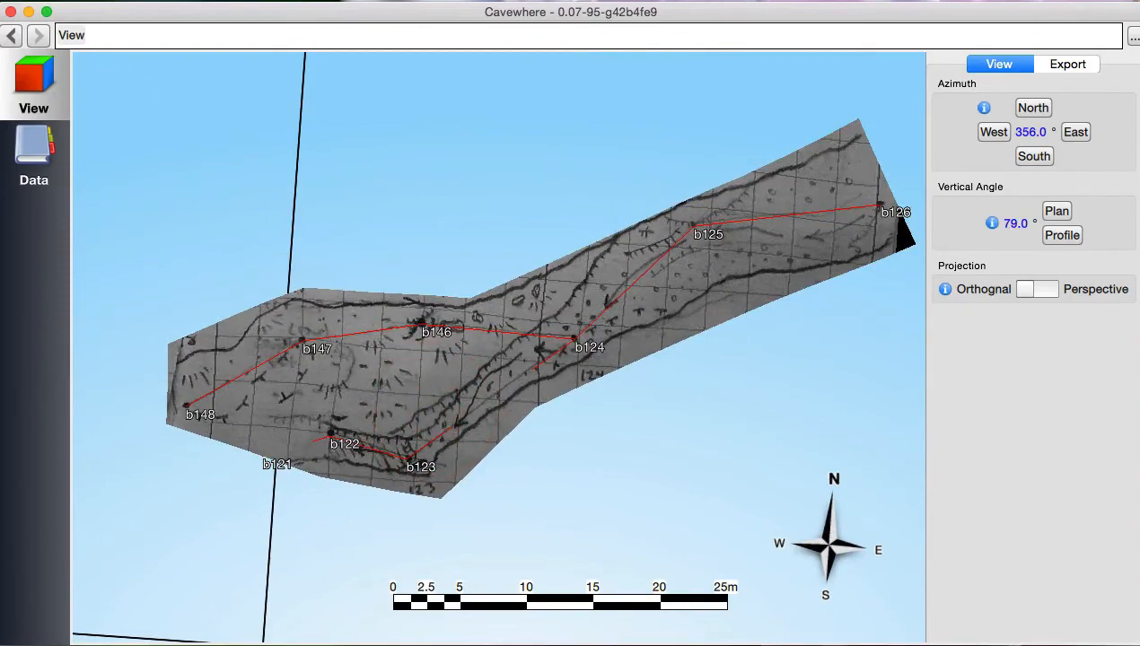
# Step: Open the existing cave project Wahoo.cw from the Desktop folder
pyautogui.press('super+o')
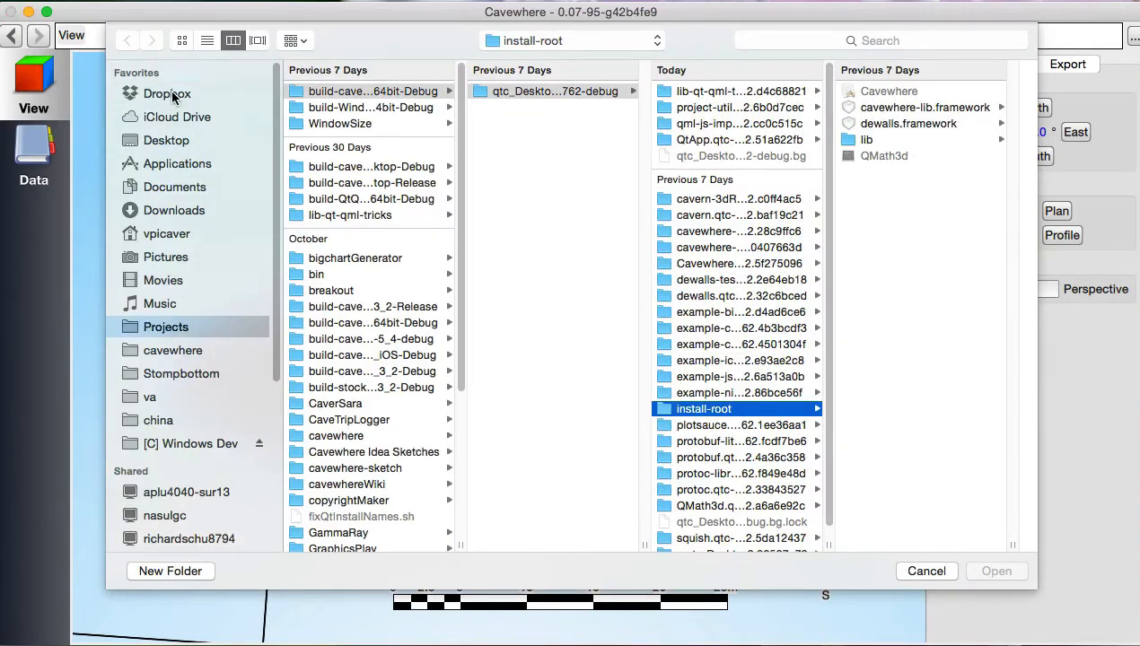
pyautogui.click(175, 96)
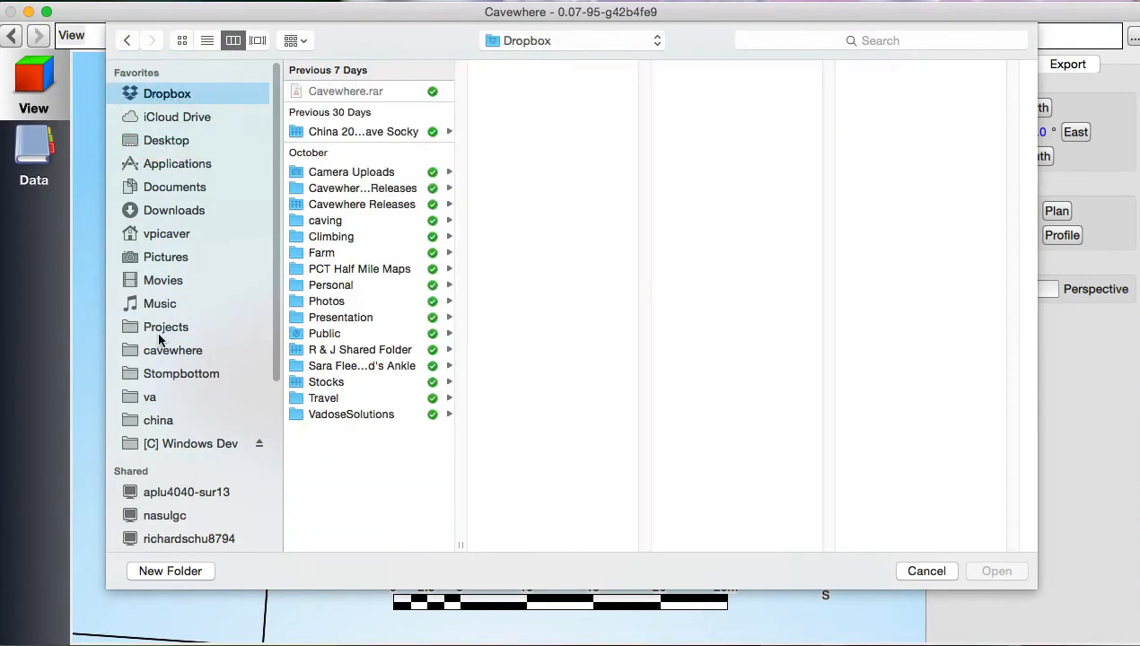
pyautogui.click(164, 141)
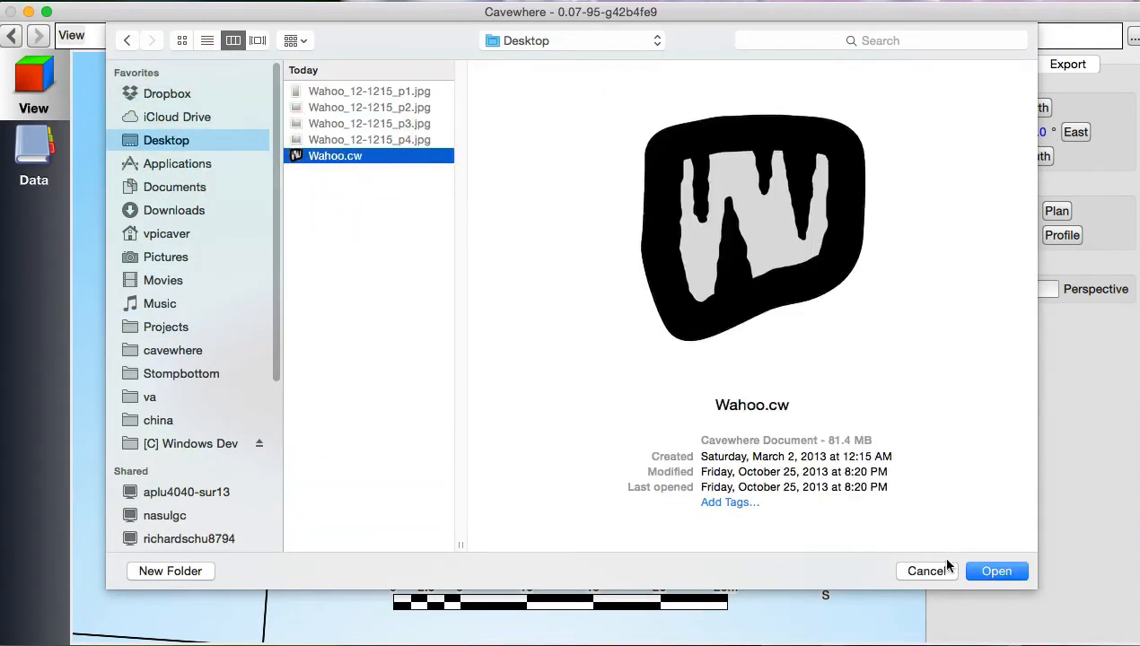
pyautogui.click(984, 571)
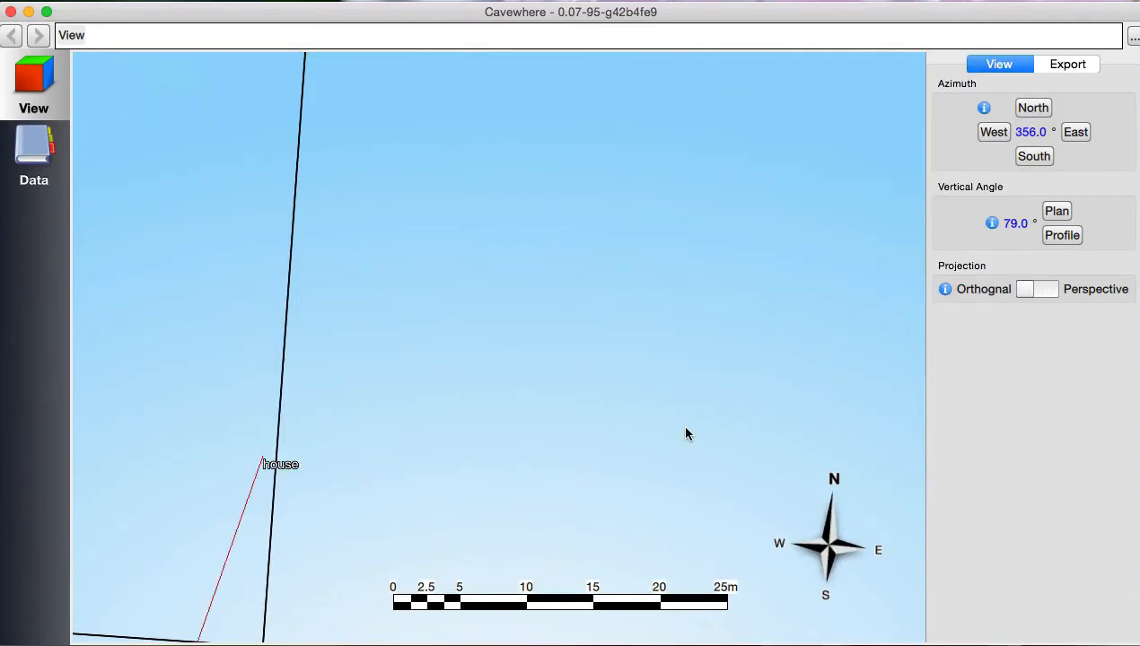
# Step: Examine the overall layout of the Wahoo cave's survey line and carpeted passages in the 3D view
pyautogui.scroll(-5, 341, 326)
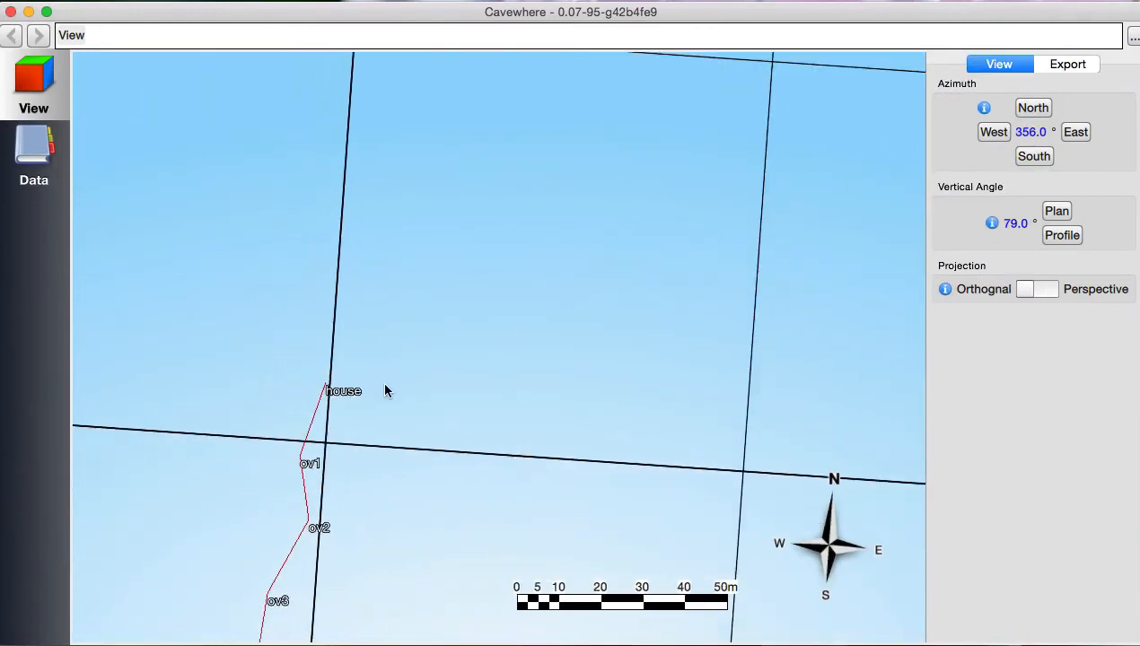
pyautogui.scroll(-5, 385, 390)
pyautogui.moveTo(387, 438); pyautogui.dragTo(662, 131)
pyautogui.moveTo(383, 492); pyautogui.dragTo(431, 281)
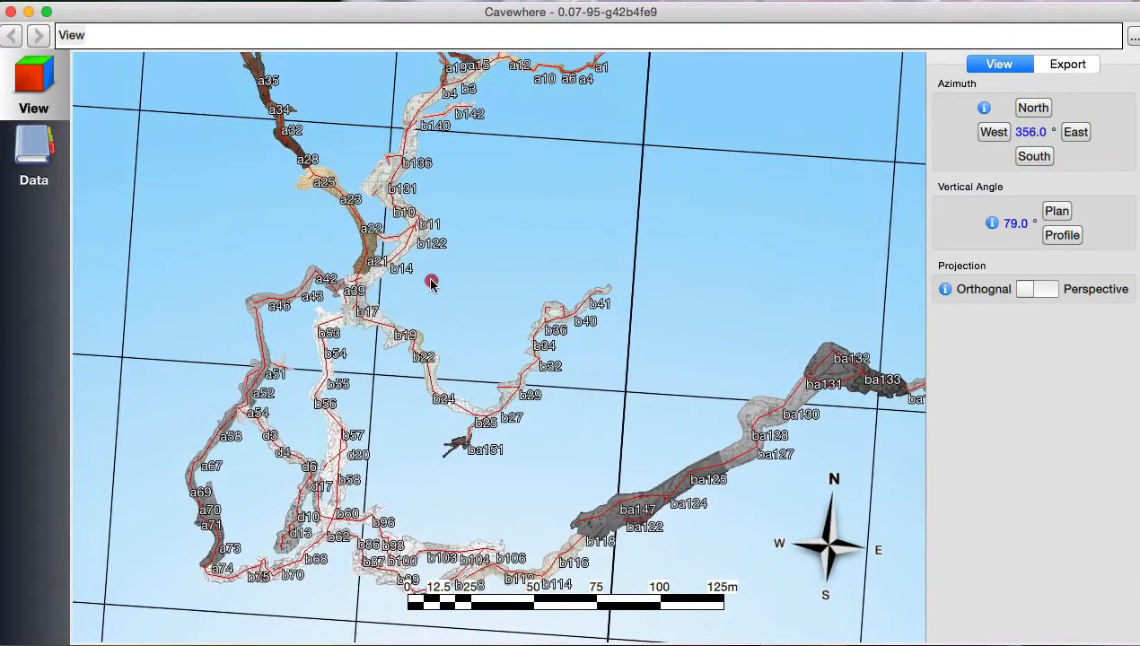
pyautogui.scroll(-3, 521, 336)
pyautogui.scroll(3, 539, 343)
# Step: Examine the carpeted passage around stations ba122 to ba126 up close and from a tilted angle
pyautogui.moveTo(699, 456); pyautogui.dragTo(521, 427)
pyautogui.scroll(3, 527, 437)
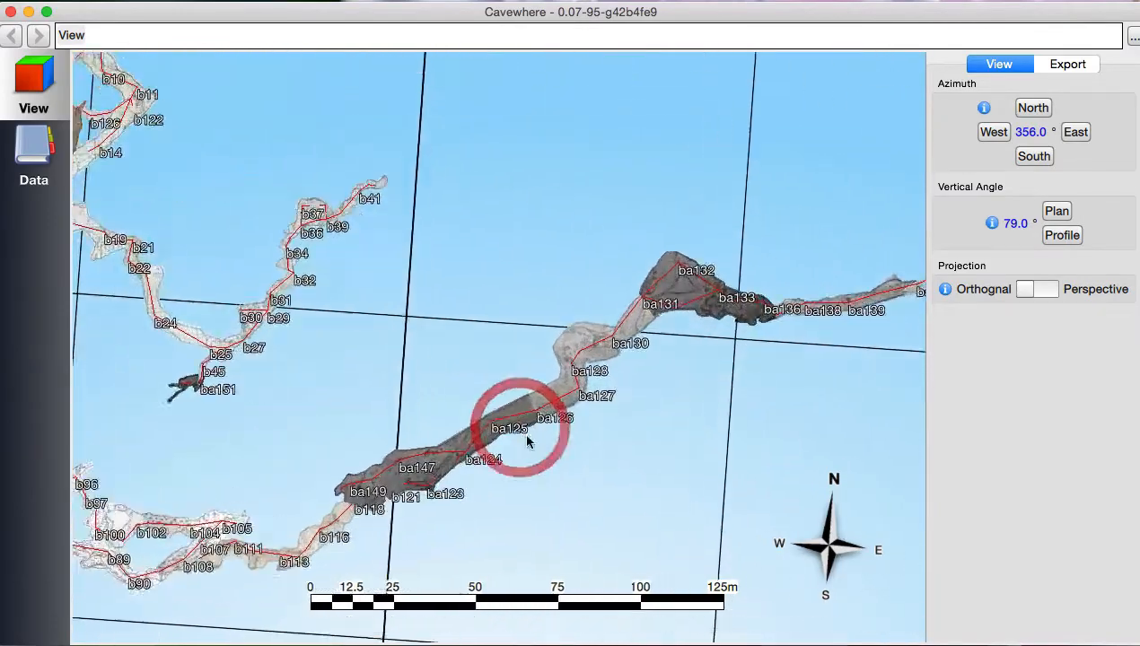
pyautogui.scroll(8, 392, 425)
pyautogui.moveTo(420, 482); pyautogui.dragTo(406, 418)
pyautogui.scroll(-3, 429, 435)
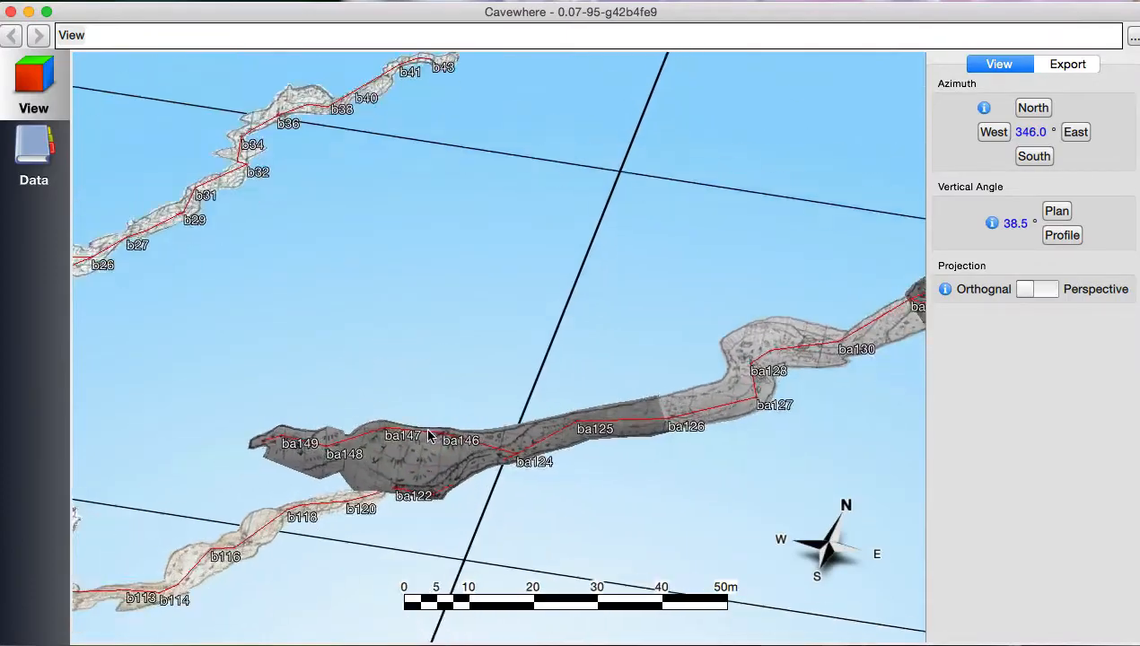
pyautogui.scroll(-3, 429, 435)
# Step: Switch the 3D view to perspective projection and bring the cave network into view
pyautogui.moveTo(134, 477); pyautogui.dragTo(521, 438)
pyautogui.click(1038, 291)
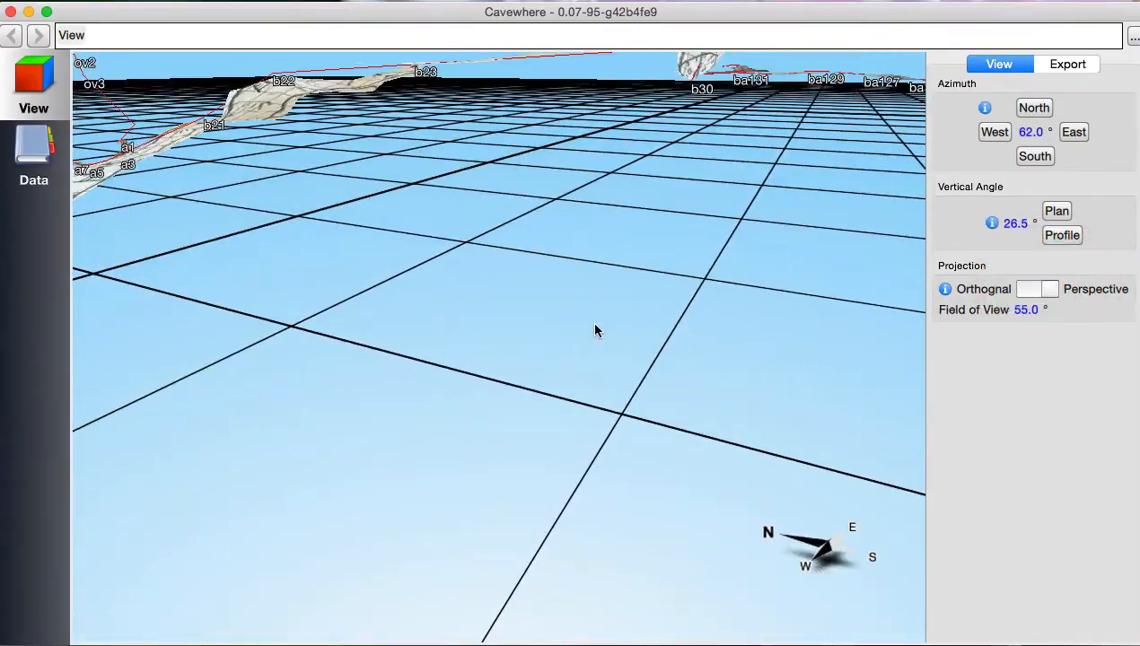
pyautogui.scroll(-10, 565, 330)
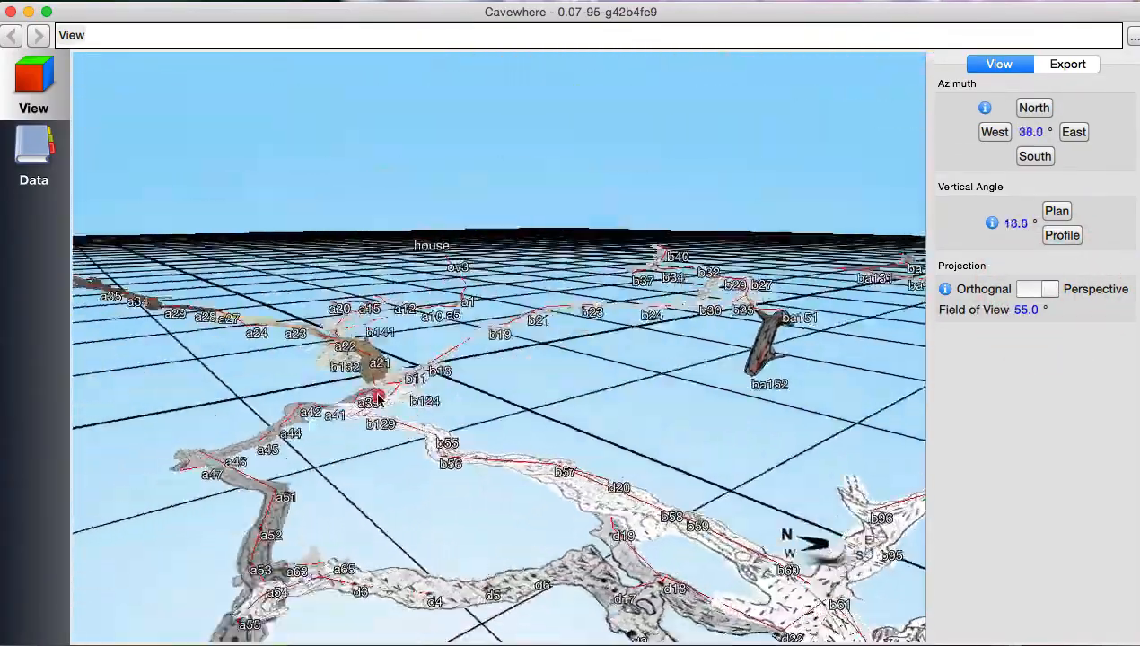